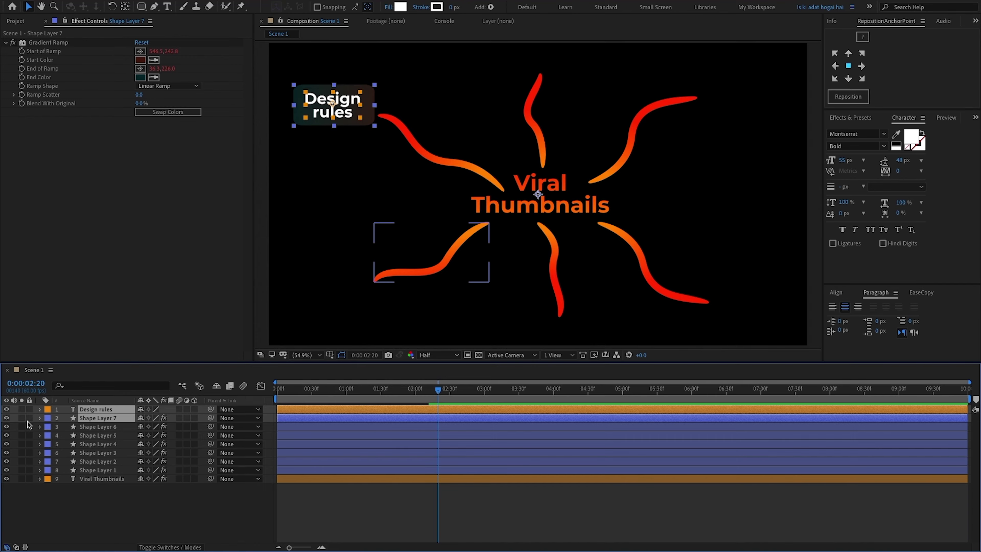
- Give the Design rules text and its box the Brown label, duplicate the pair and place the copy above the upper middle line
left_click(48, 410)
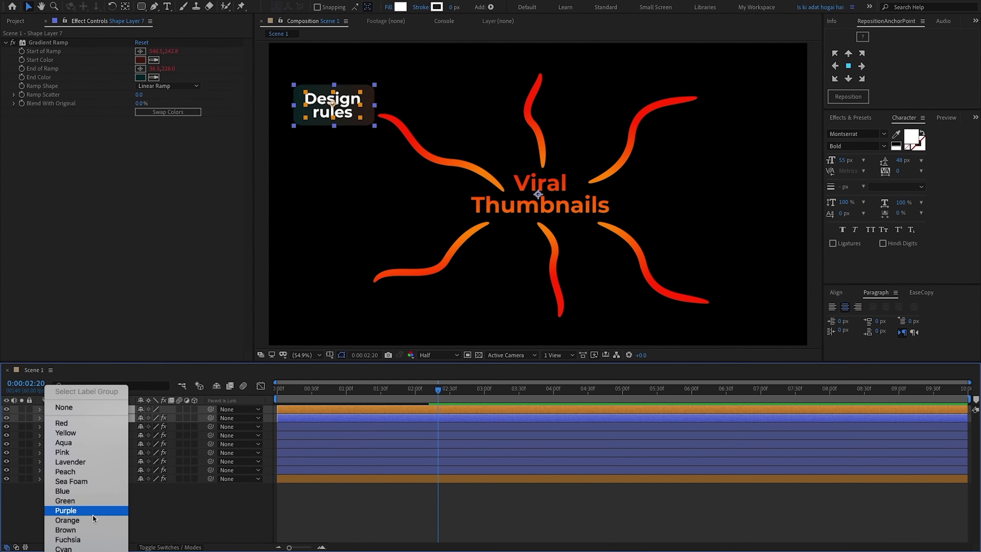
left_click(90, 532)
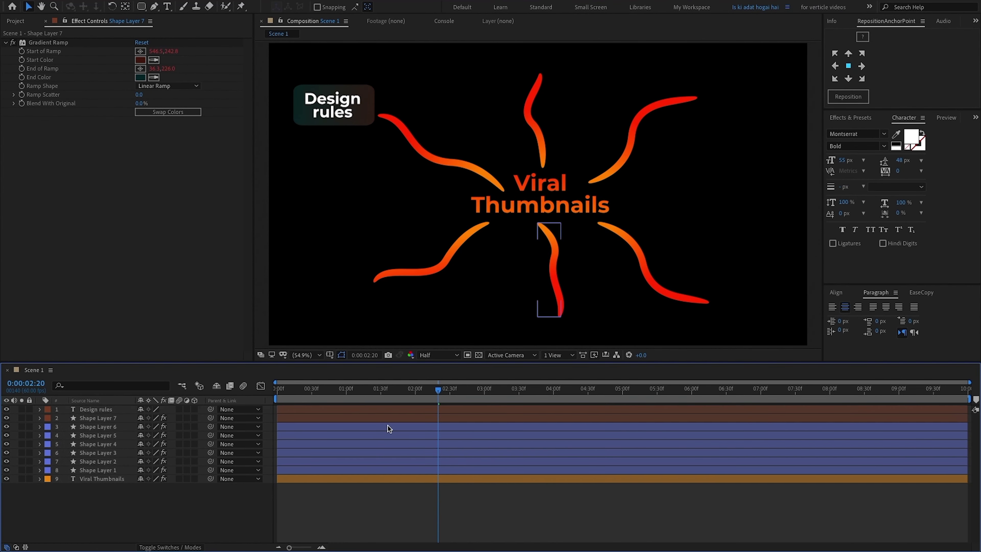
left_click(108, 409)
left_click(113, 418, "shift")
key("ctrl+d")
left_click_drag(116, 427, 116, 411)
left_click_drag(346, 112, 552, 52)
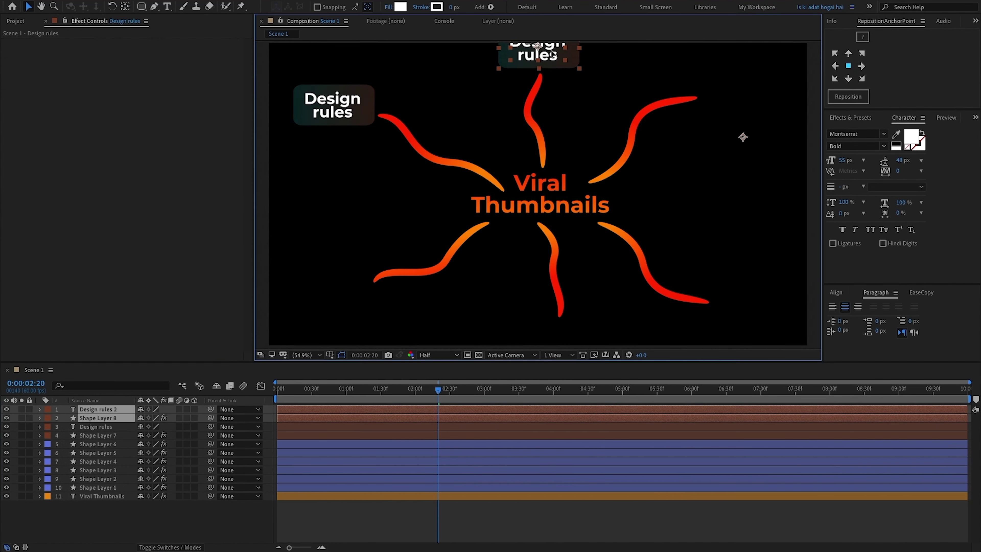
- Duplicate the Design rules text and box for the other four lines, placing copies at the upper-right, lower-right, lower-middle and lower-left line ends
key("ctrl+d")
left_click_drag(119, 426, 118, 412)
left_click_drag(552, 53, 766, 312)
key("ctrl+d")
key("ctrl+d")
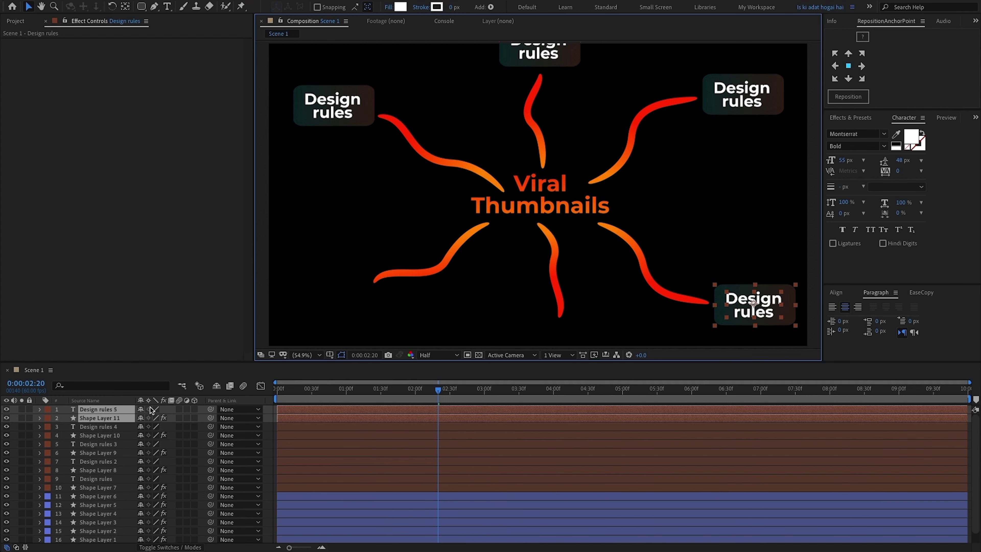
left_click_drag(576, 351, 576, 350)
key("ctrl+d")
left_click_drag(575, 349, 342, 289)
left_click(394, 325)
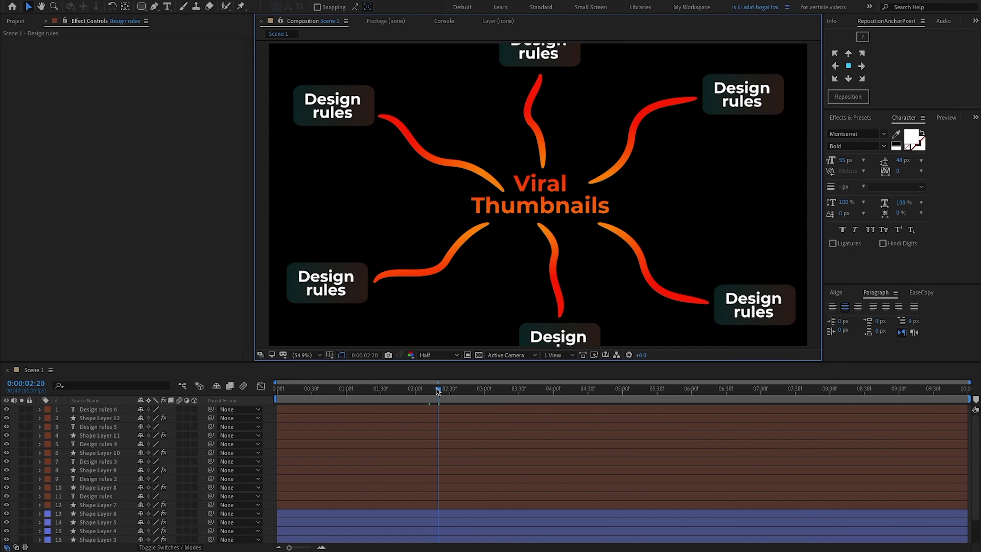
- At 0:00:02:30, add an adjustment layer with a circular ellipse mask and position it around the upper-left Design rules box
left_click_drag(438, 390, 449, 390)
scroll(580, 219, "up", 2)
scroll(579, 220, "down", 2)
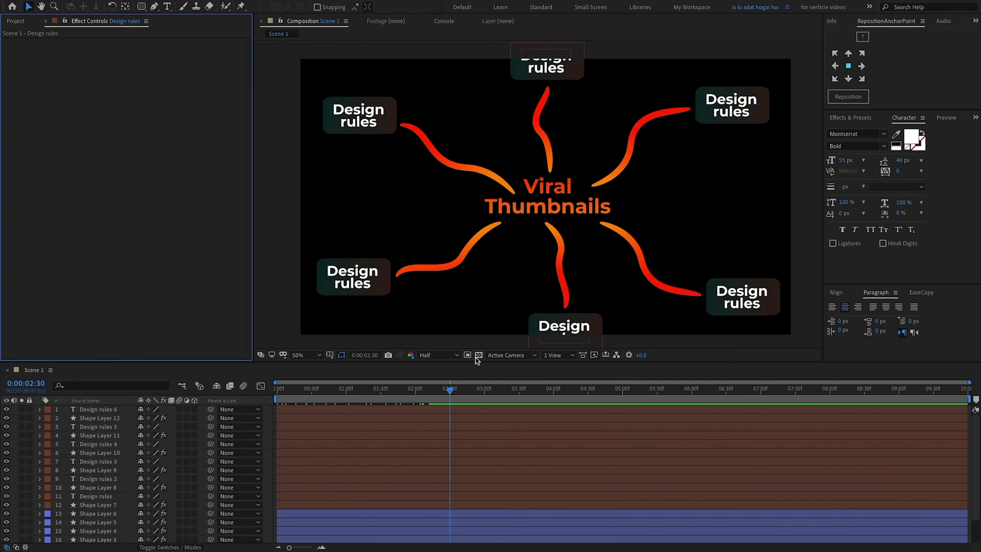
key("ctrl+alt+y")
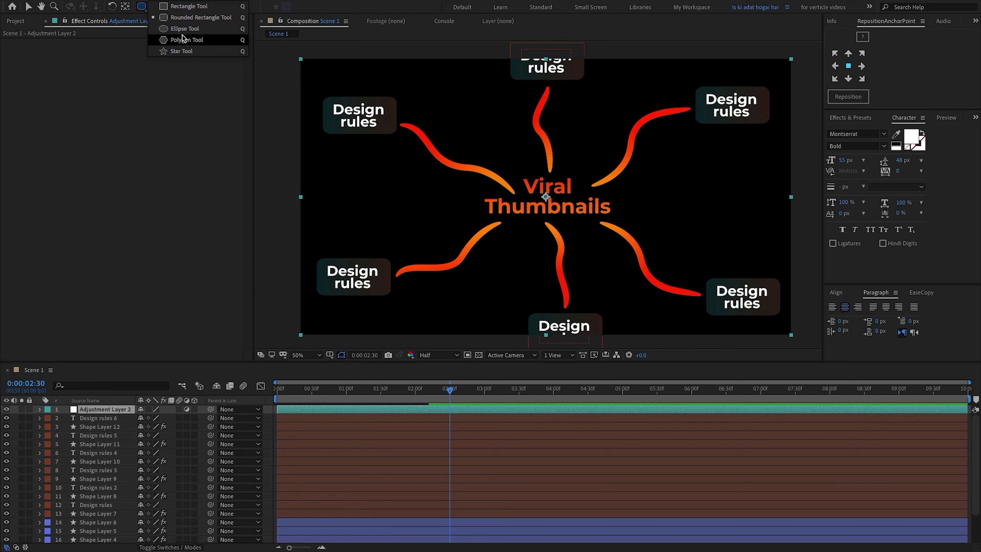
left_click(186, 29)
left_click_drag(279, 55, 401, 155)
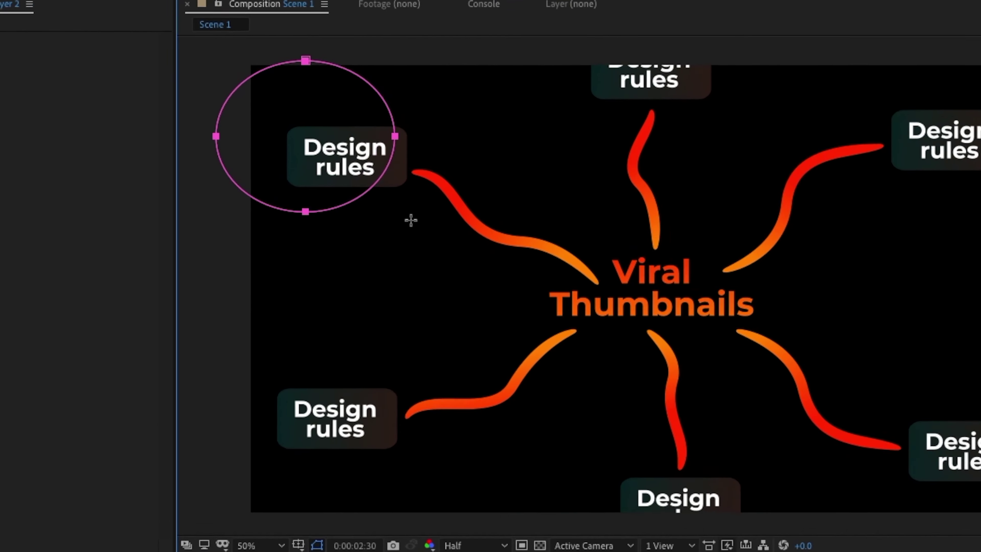
left_click_drag(410, 220, 488, 319)
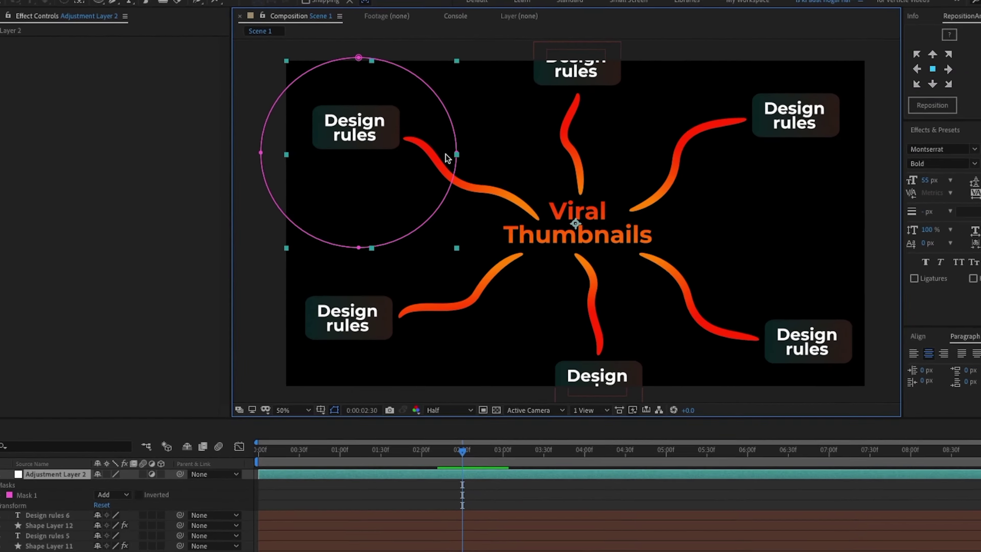
left_click_drag(456, 155, 456, 133)
- Search the effects for Mosaic and apply the Stylize Mosaic effect to the masked adjustment layer
left_click(935, 130)
left_click(954, 146)
type("mo")
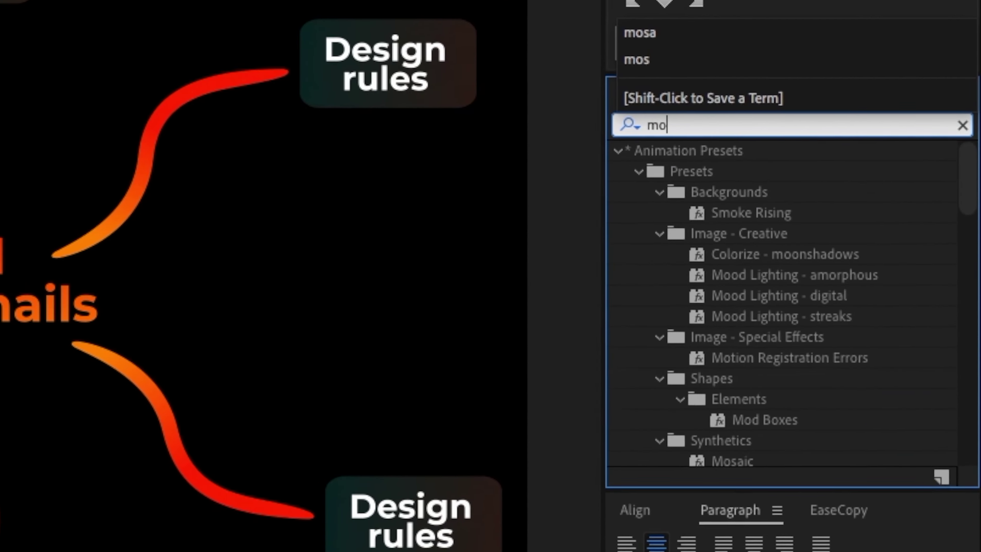
type("sa")
left_click(698, 308)
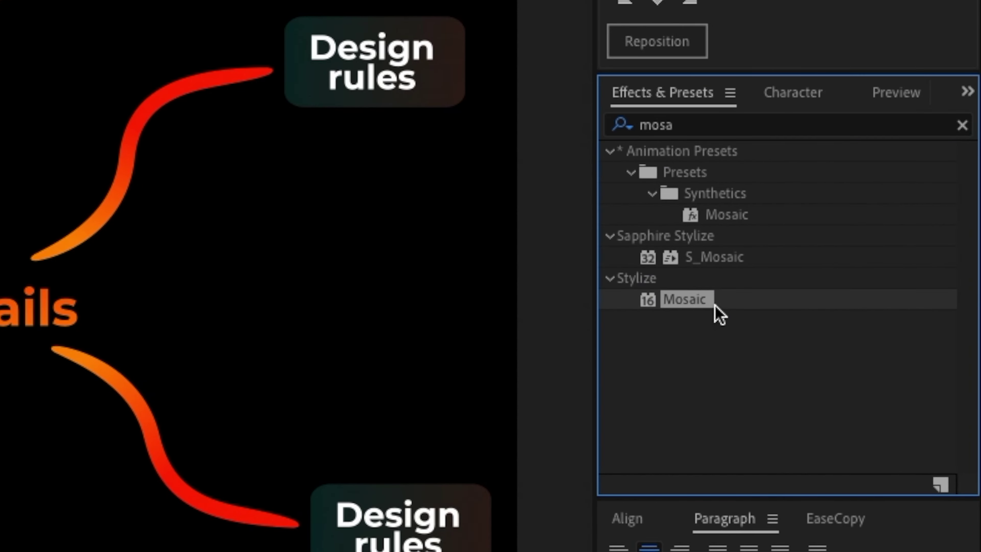
left_click_drag(678, 309, 593, 361)
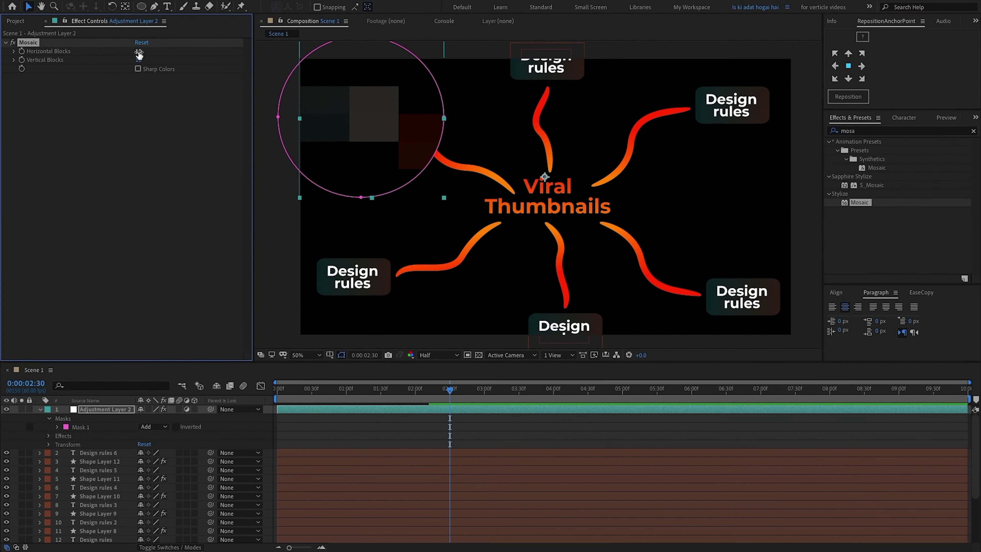
- Set the Mosaic effect to 144 horizontal blocks and 98 vertical blocks, and collapse the adjustment layer's properties
left_click_drag(139, 52, 197, 52)
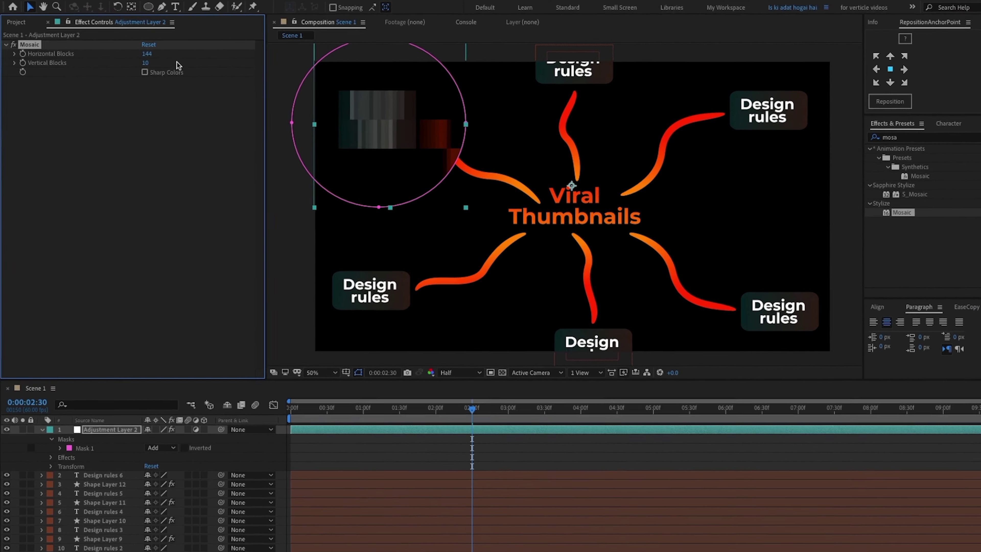
left_click_drag(140, 62, 181, 57)
left_click_drag(449, 141, 446, 151)
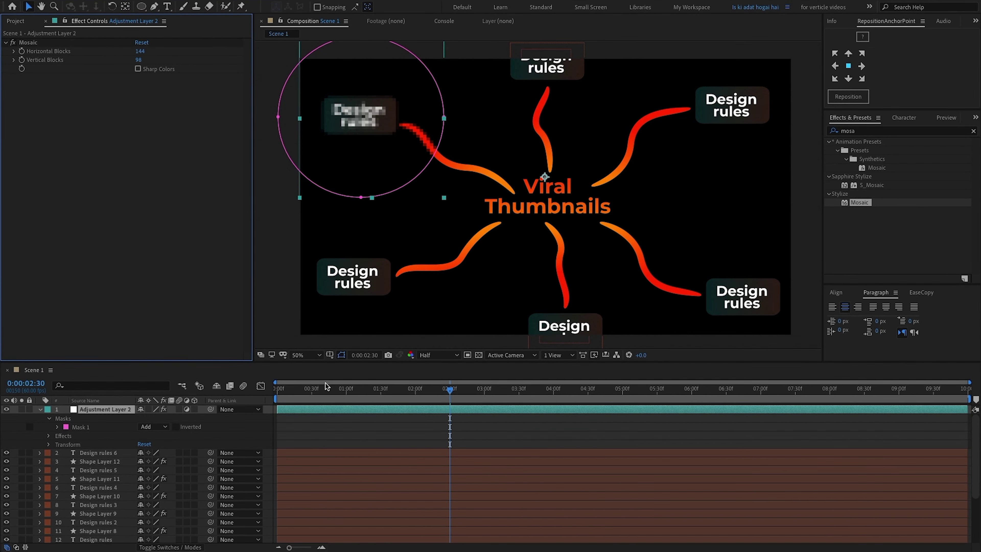
left_click(40, 409)
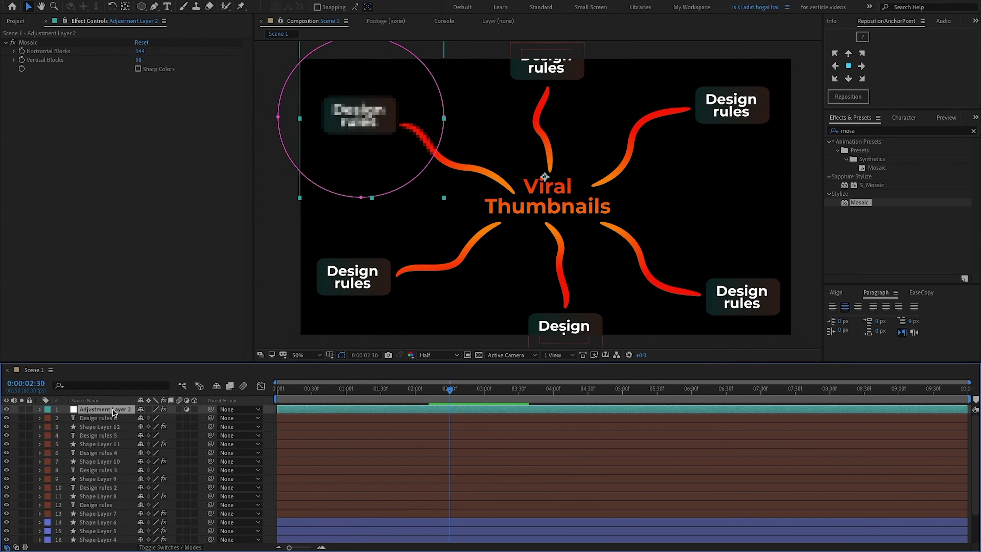
- Duplicate the Mosaic adjustment layer five times and place a copy over each of the remaining Design rules boxes
key("ctrl+d")
left_click_drag(390, 135, 563, 35)
key("ctrl+d")
key("ctrl+d")
key("ctrl+d")
key("ctrl+d")
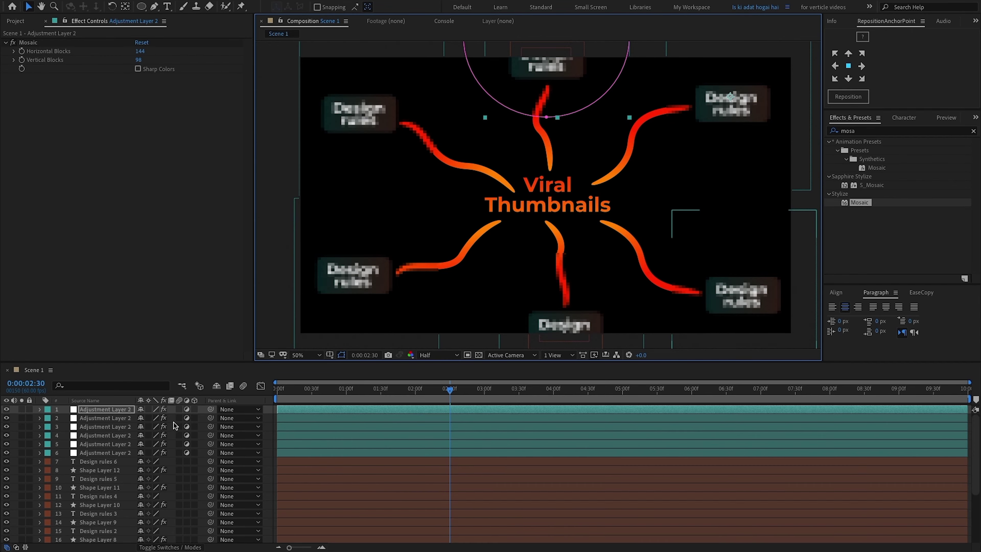
left_click(274, 311)
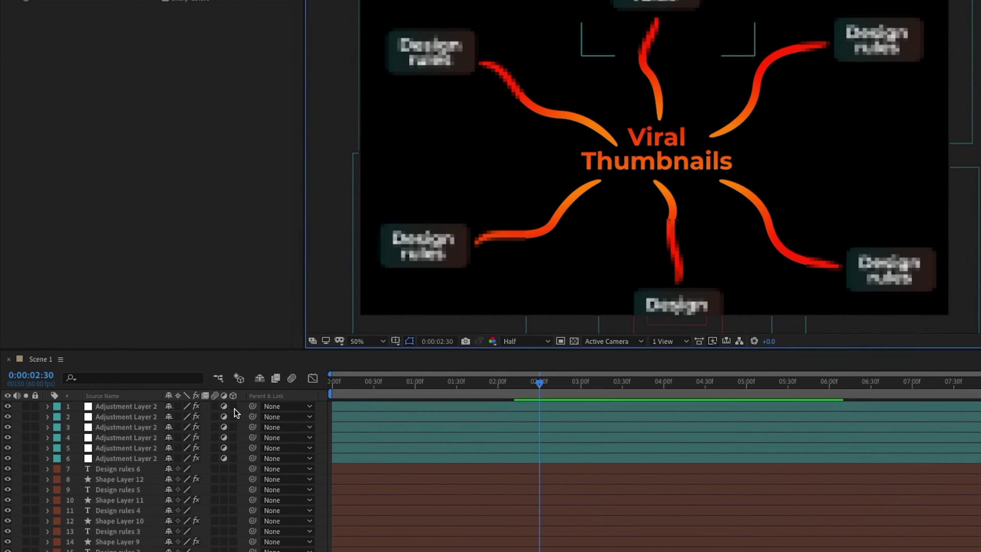
- Make all layers 3D and add a One-Node Camera with the 28mm preset
left_click_drag(233, 408, 233, 498)
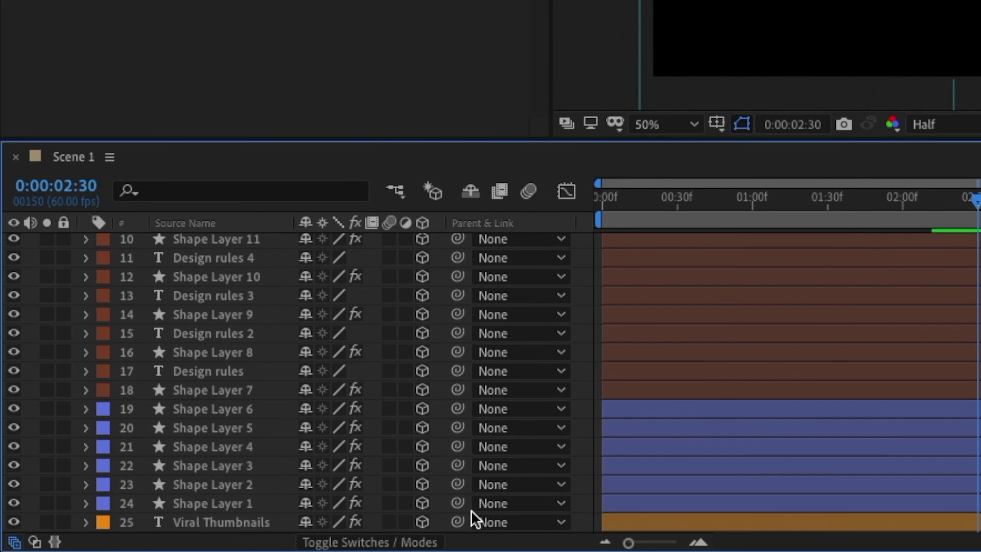
scroll(471, 510, "up", 10)
key("super+alt+shift+c")
left_click(409, 184)
left_click(345, 143)
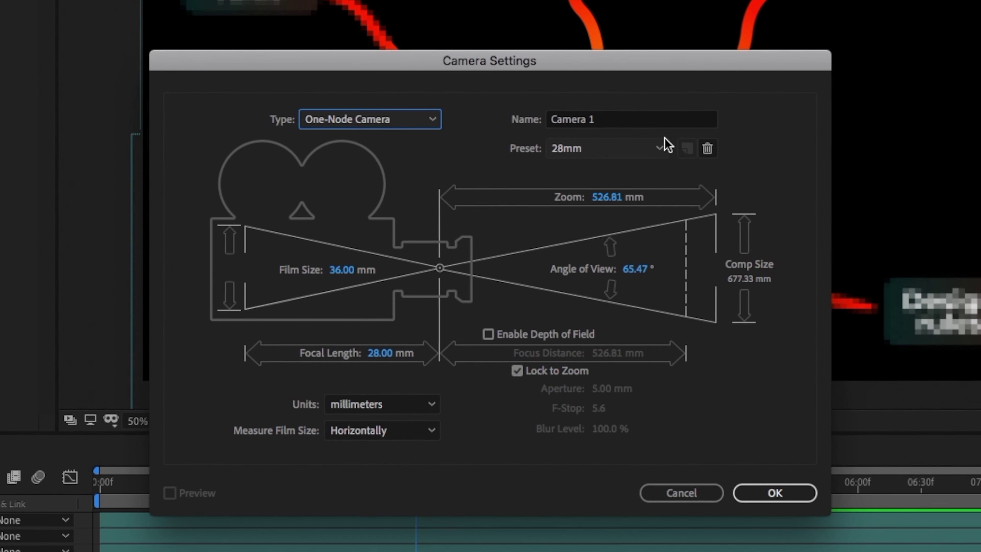
left_click(787, 496)
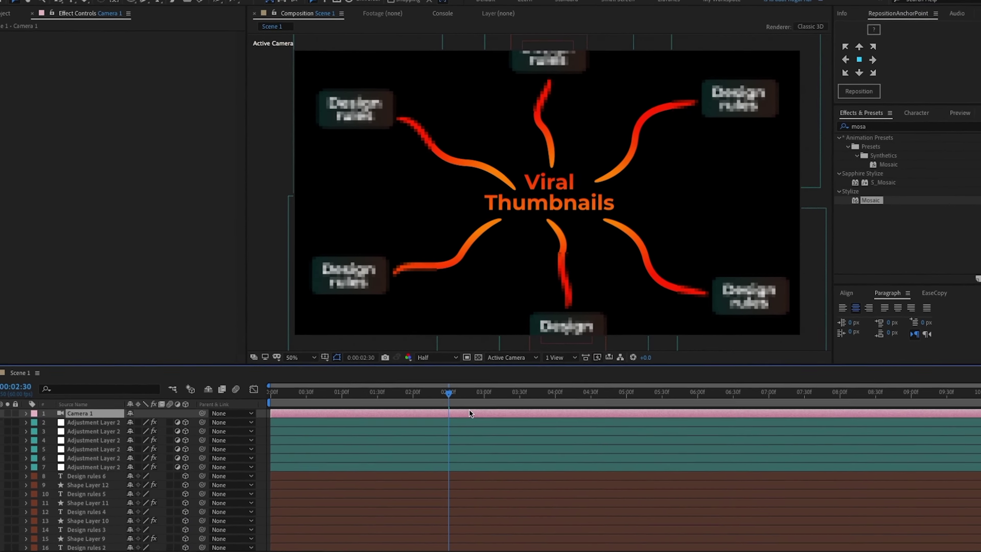
- At 0:00:00:00, move the camera in to a Z position of -773.3 and start keyframing its Position
left_click_drag(289, 390, 275, 391)
left_click_drag(179, 419, 209, 419)
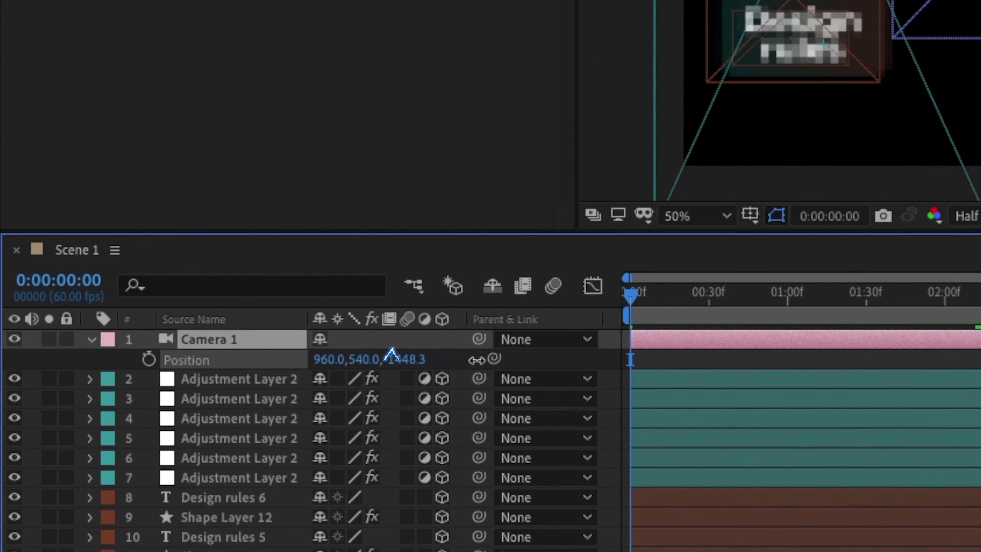
left_click_drag(477, 360, 979, 360)
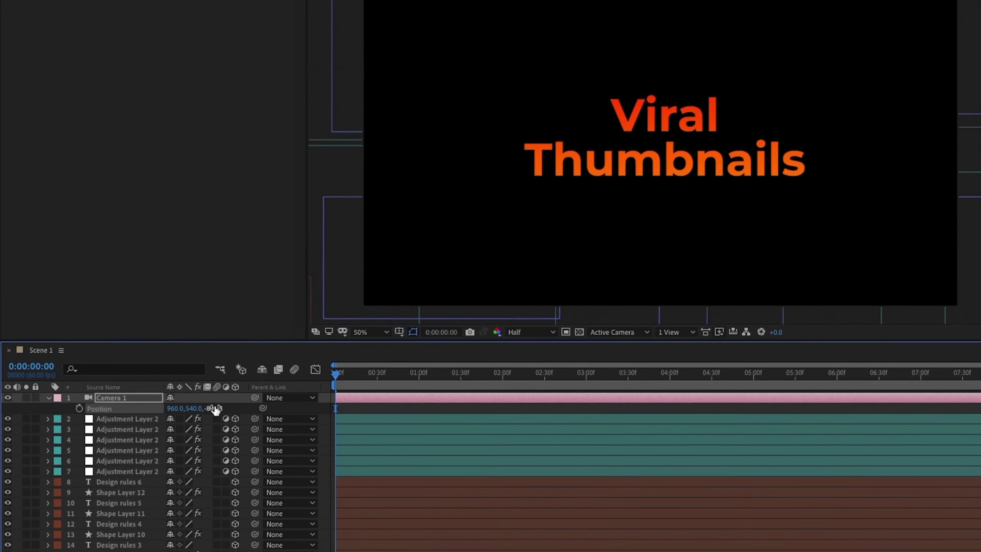
left_click(149, 359)
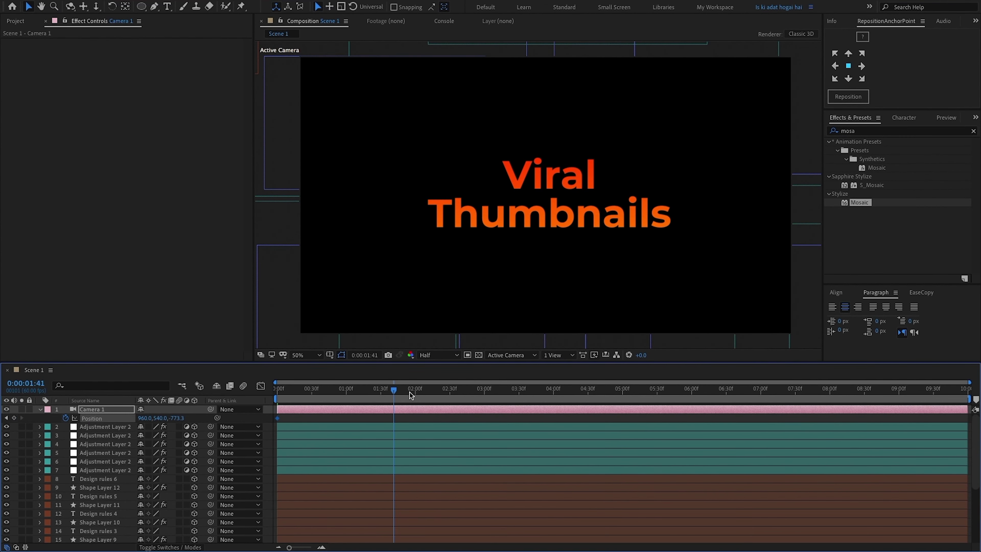
- Pull the camera back to a Z position of -1785.3 at 0:00:02:37 and select both Position keyframes
left_click_drag(411, 393, 452, 395)
left_click_drag(177, 420, 163, 425)
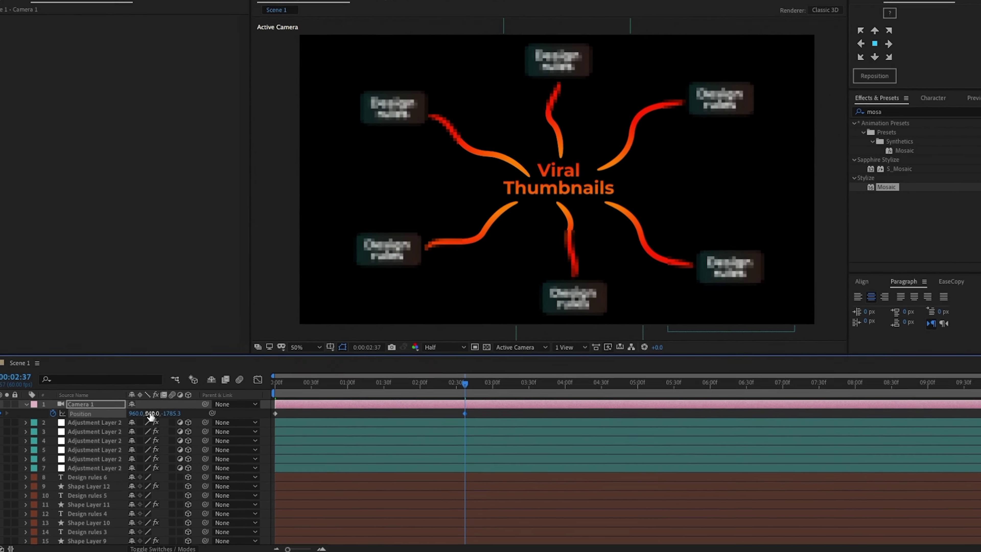
left_click_drag(482, 416, 259, 419)
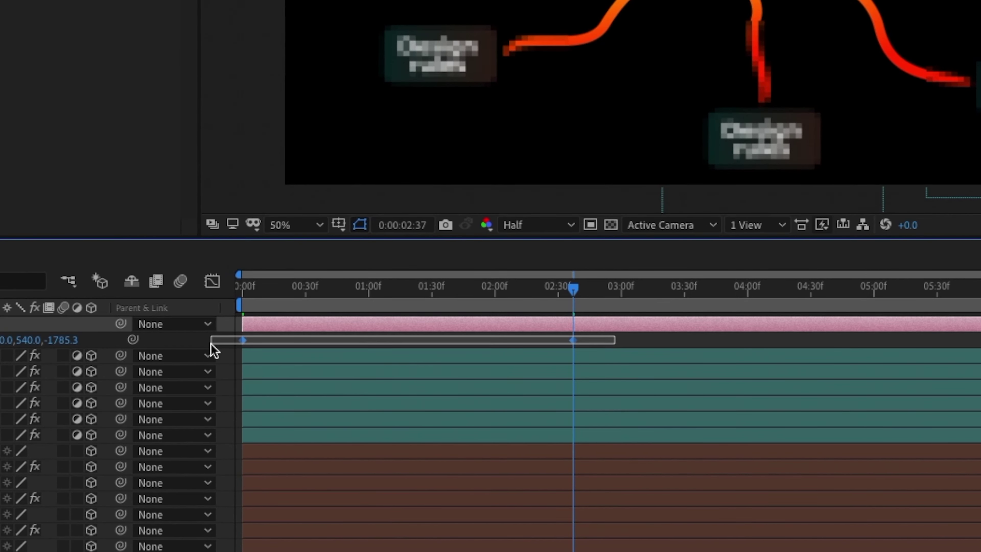
left_click_drag(213, 350, 212, 348)
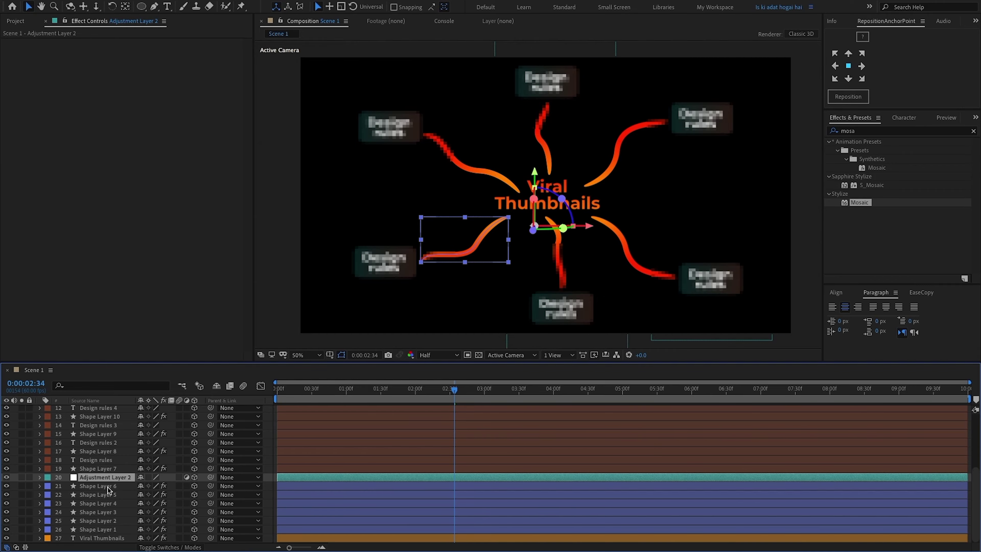
- Apply the Deep Glow effect to the adjustment layer directly above the line shapes and the Viral Thumbnails title
left_click(105, 485)
left_click(104, 538, "shift")
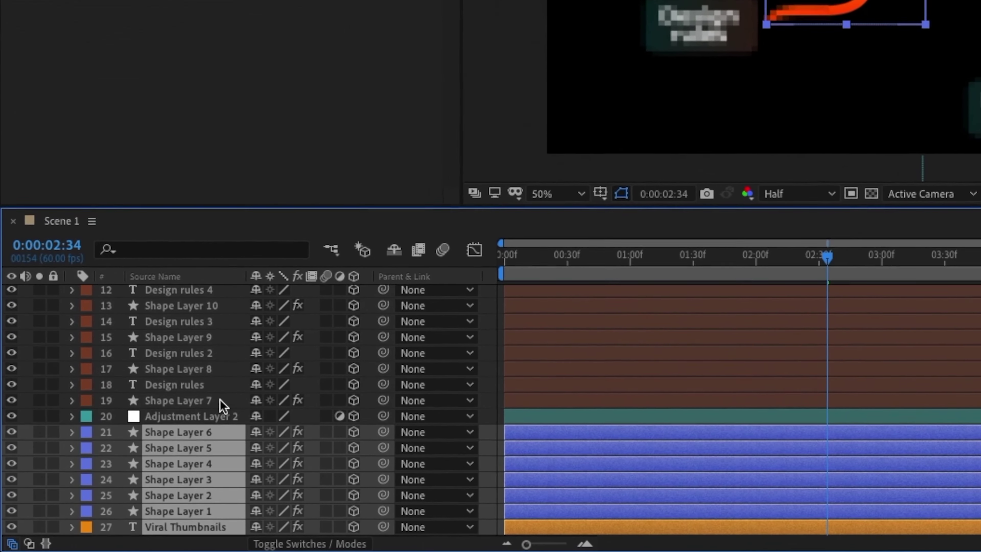
left_click(136, 468)
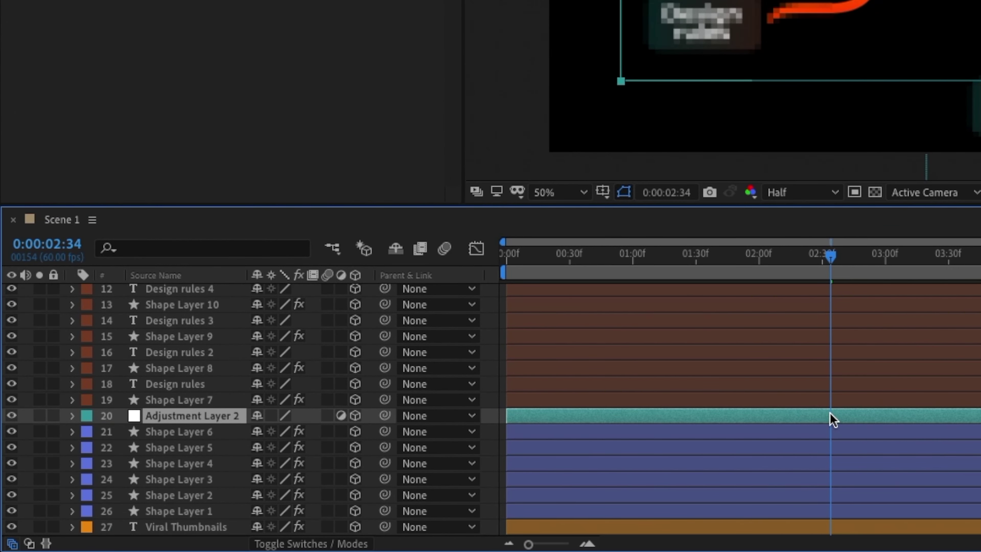
key("ctrl+space")
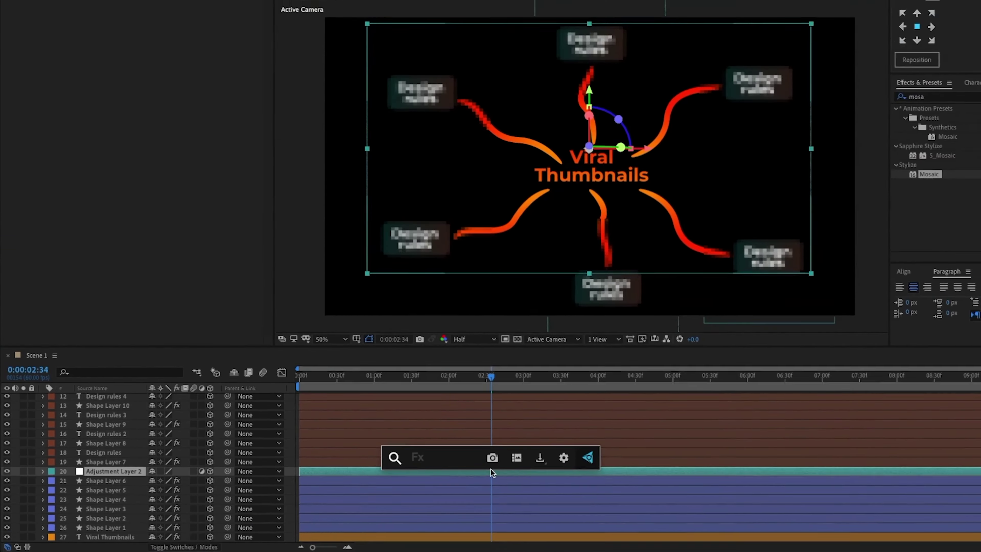
type("deep")
key("Return")
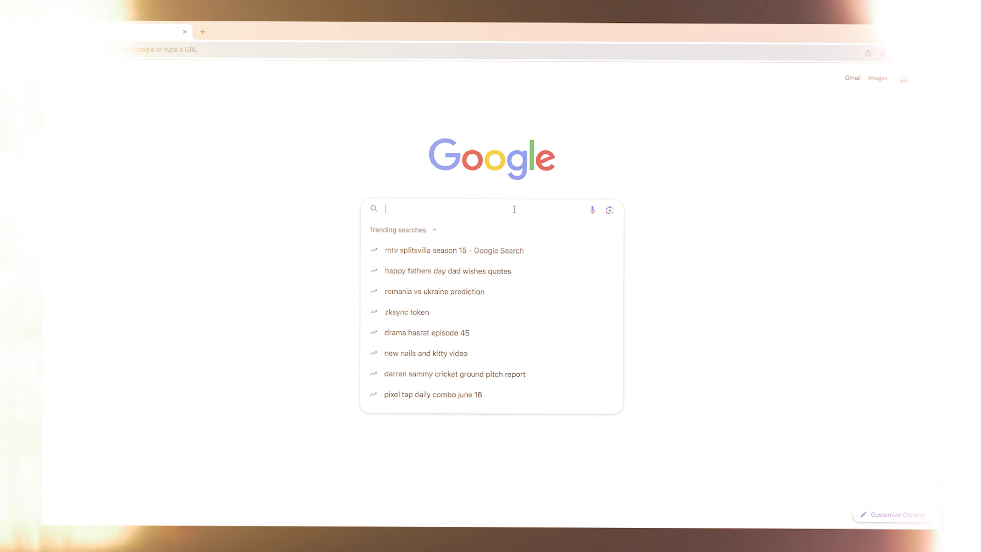
type("piratesbay.com")
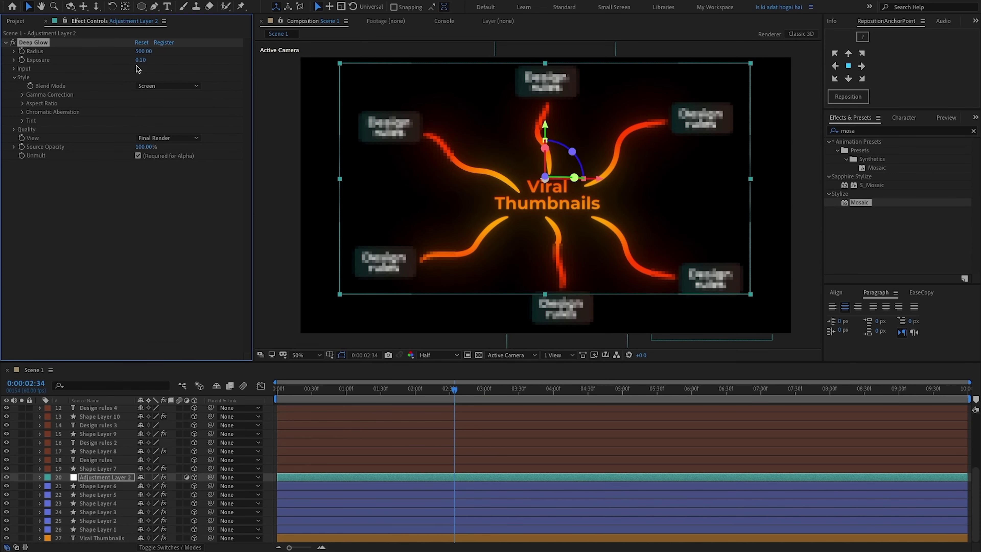
- Set the Deep Glow exposure to 0.06
left_click_drag(139, 60, 137, 63)
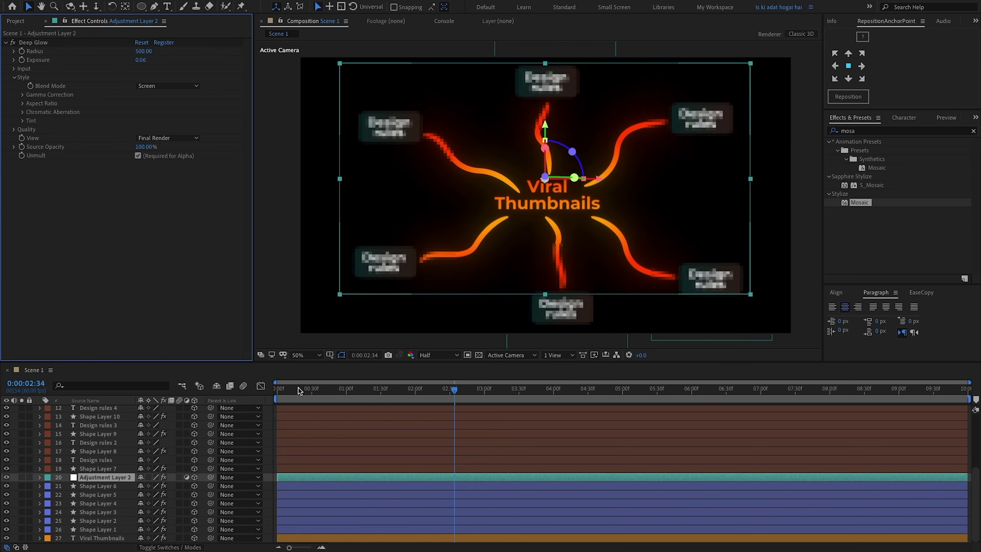
- End the work area at 0:00:02:37 and preview the camera zoom-out animation
left_click_drag(457, 393, 458, 392)
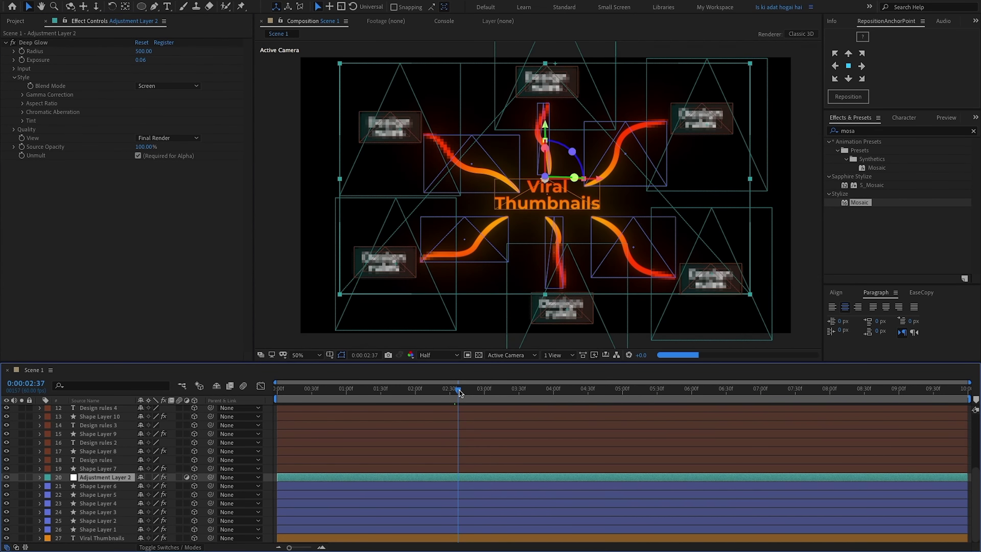
key("n")
key("space")
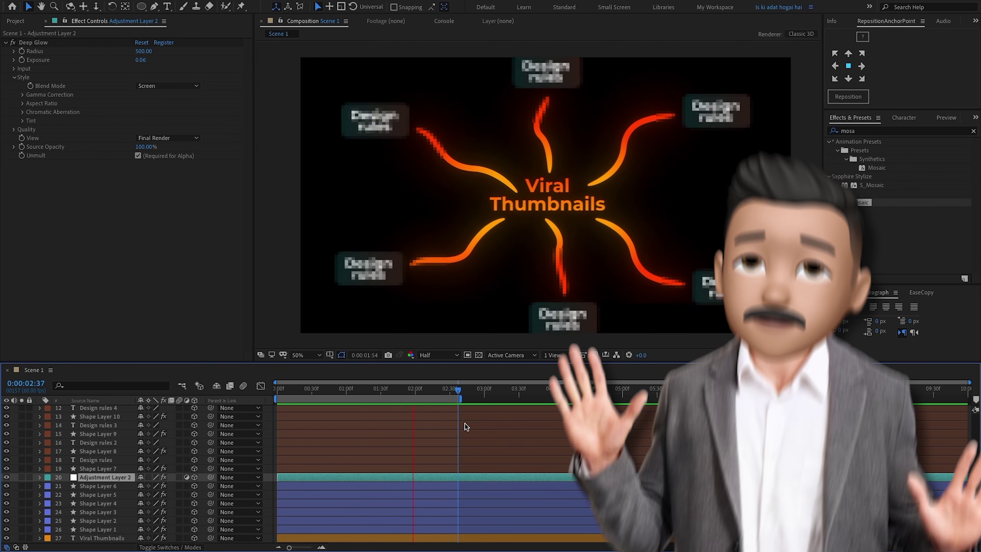
key("space")
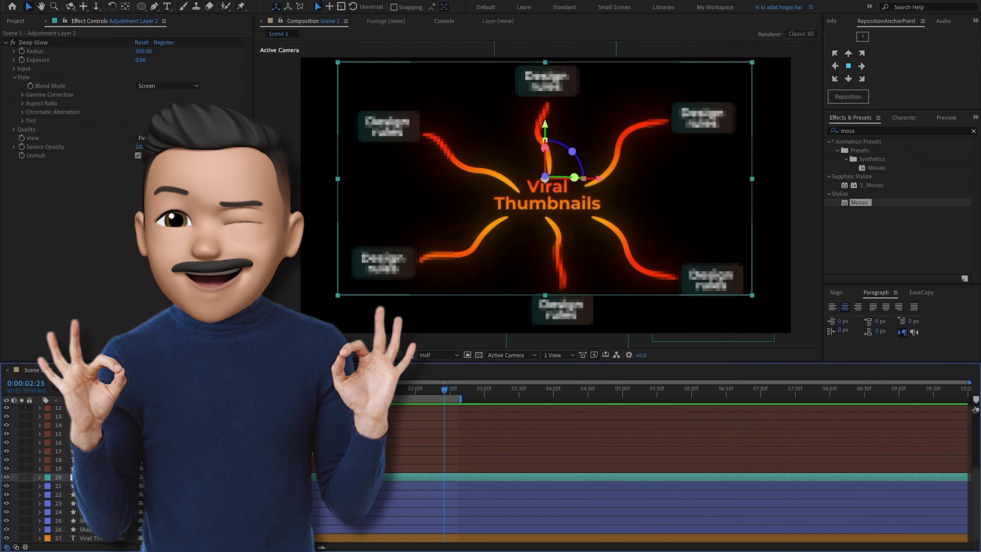
- Duplicate the Scene 1 composition as Scene 2 and open the duplicate
left_click(310, 389)
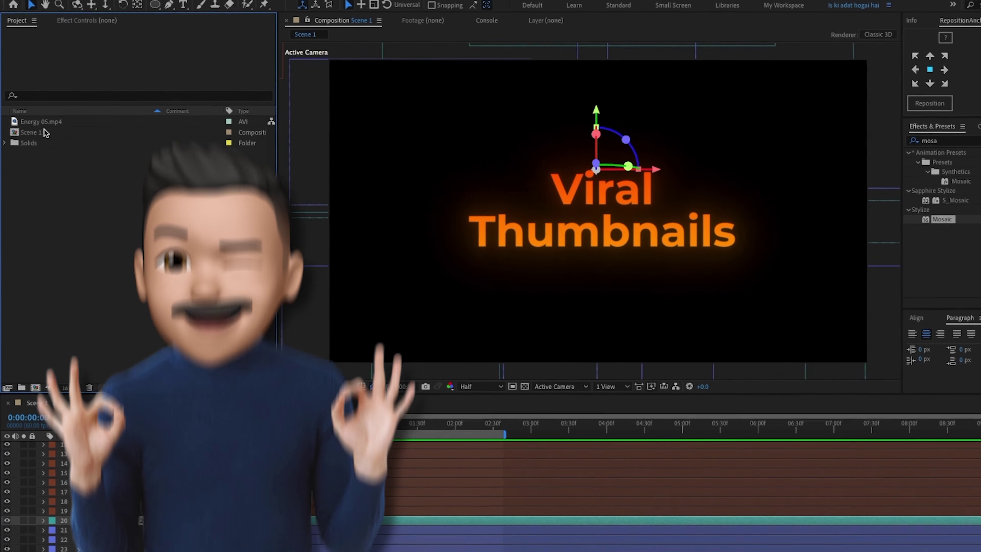
left_click(43, 130)
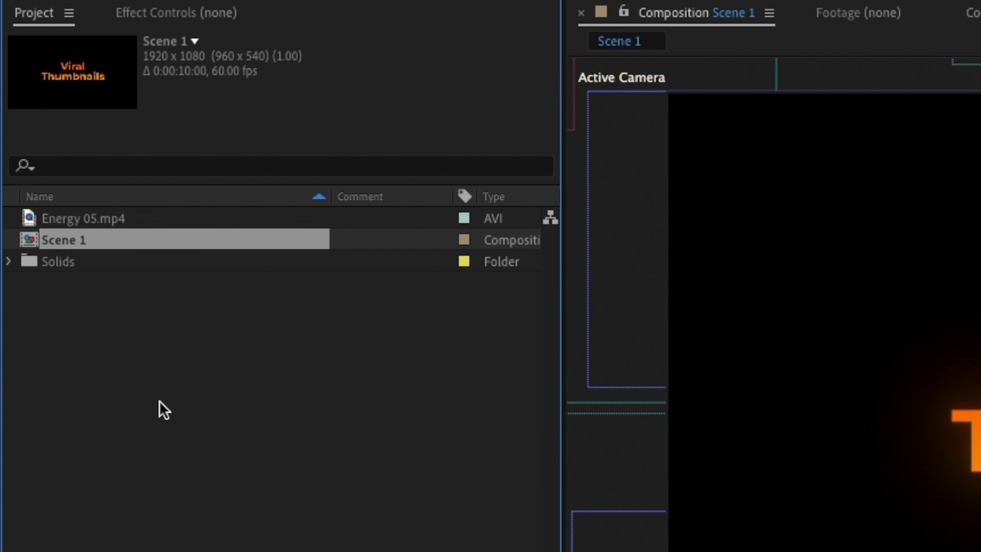
key("ctrl+d")
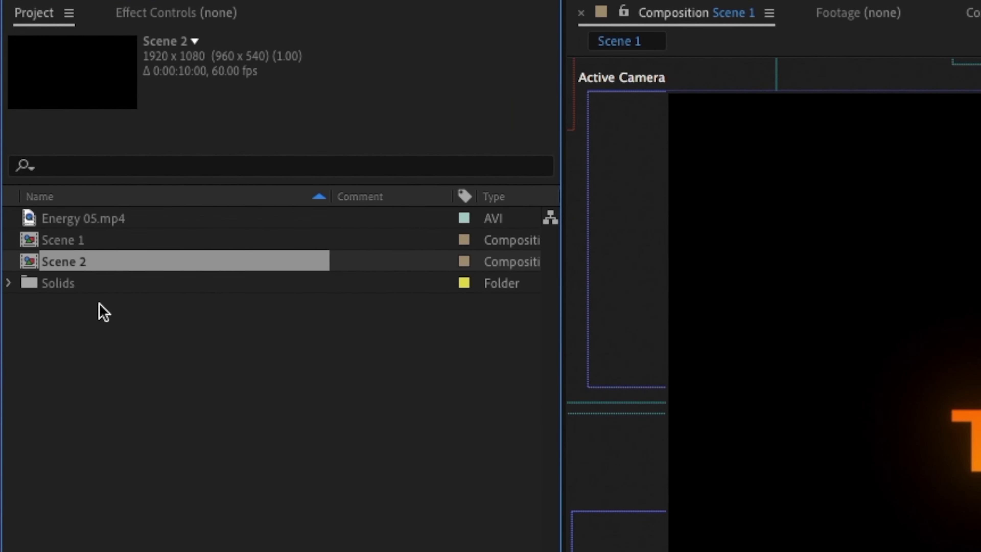
double_click(67, 262)
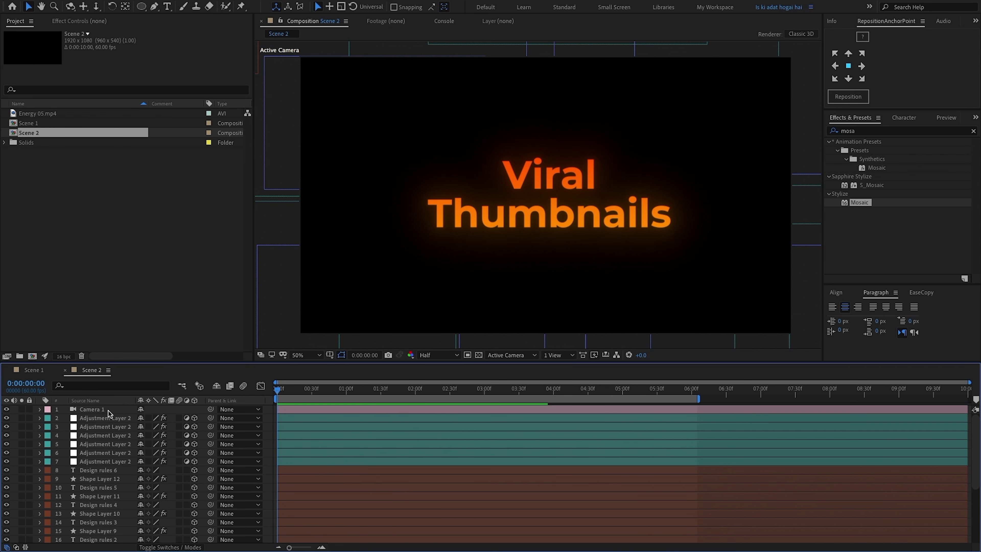
- Delete the camera from Scene 2 and hide the adjustment layer directly above the line shapes
left_click(108, 411)
key("Delete")
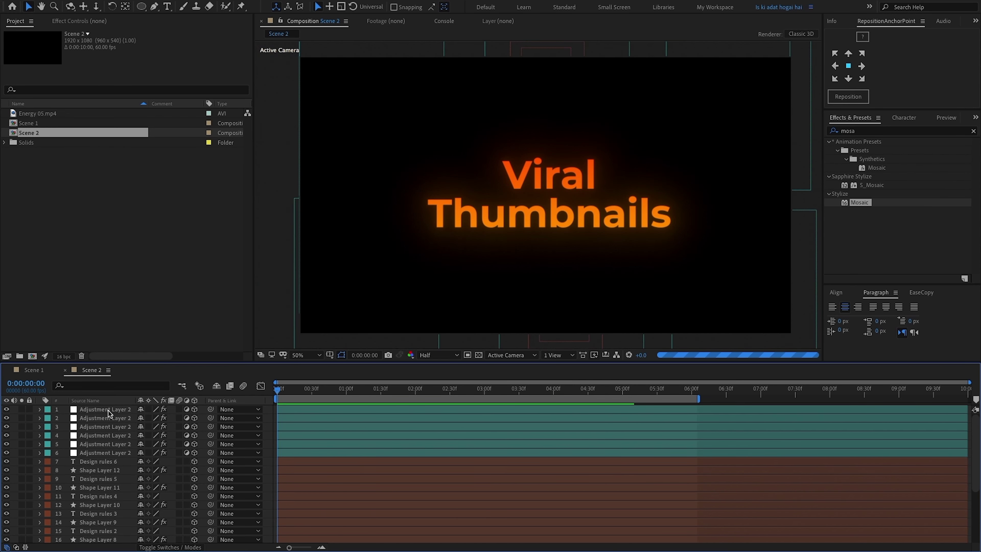
scroll(300, 480, "down", 5)
left_click(300, 479)
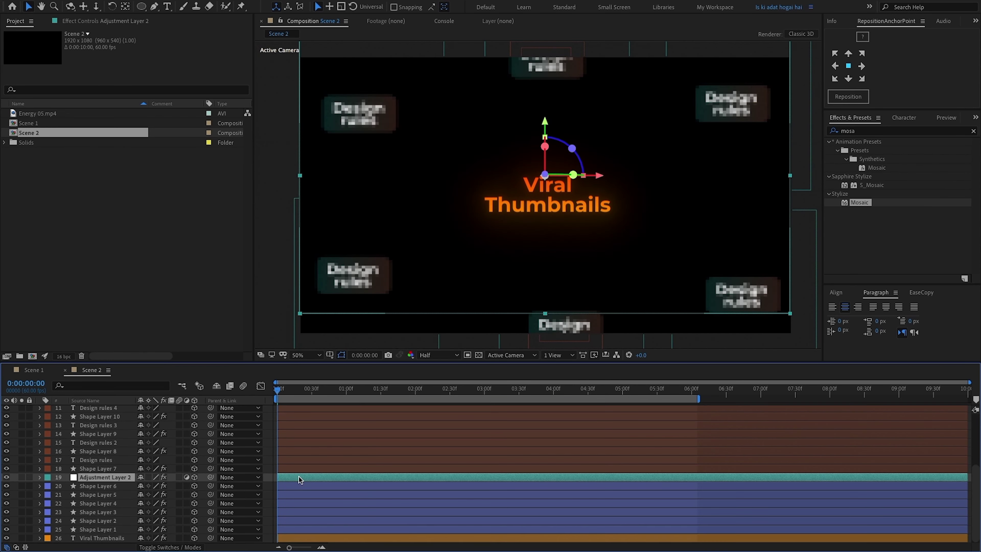
left_click(6, 477)
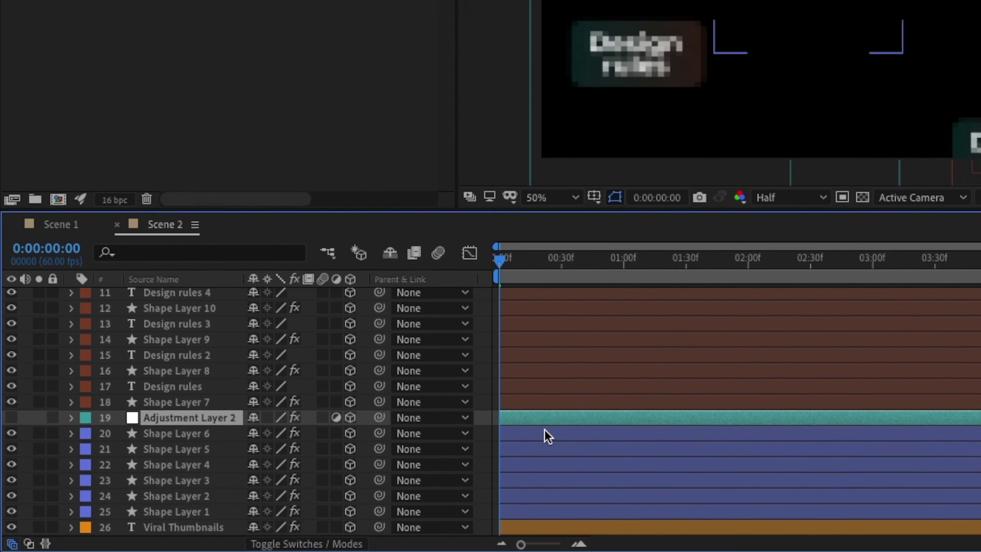
- Delete Shape Layers 2 to 6, leaving only the upper-left connector line, and scrub to 0:00:02:34 to check its animation
left_click(546, 432)
left_click(547, 496, "shift")
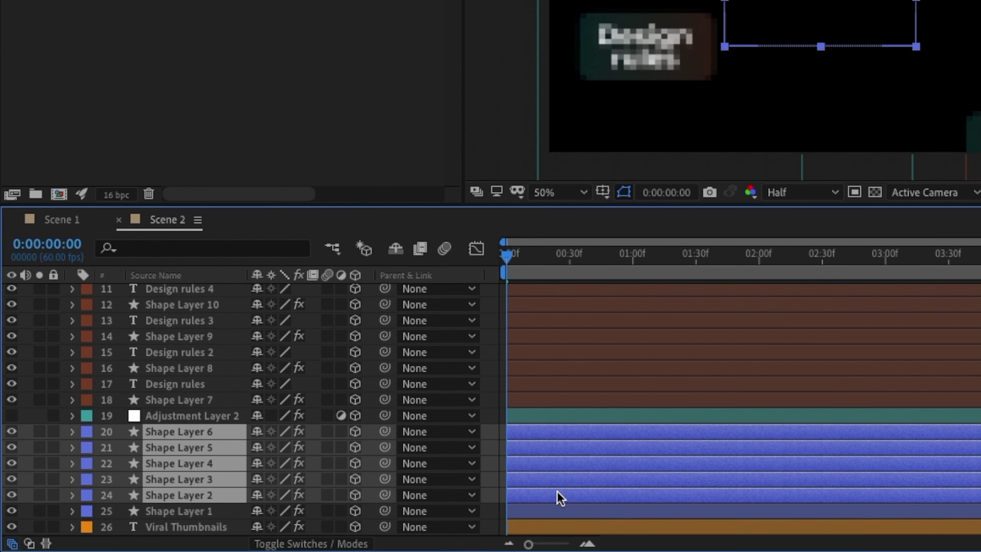
key("Delete")
left_click_drag(528, 259, 724, 268)
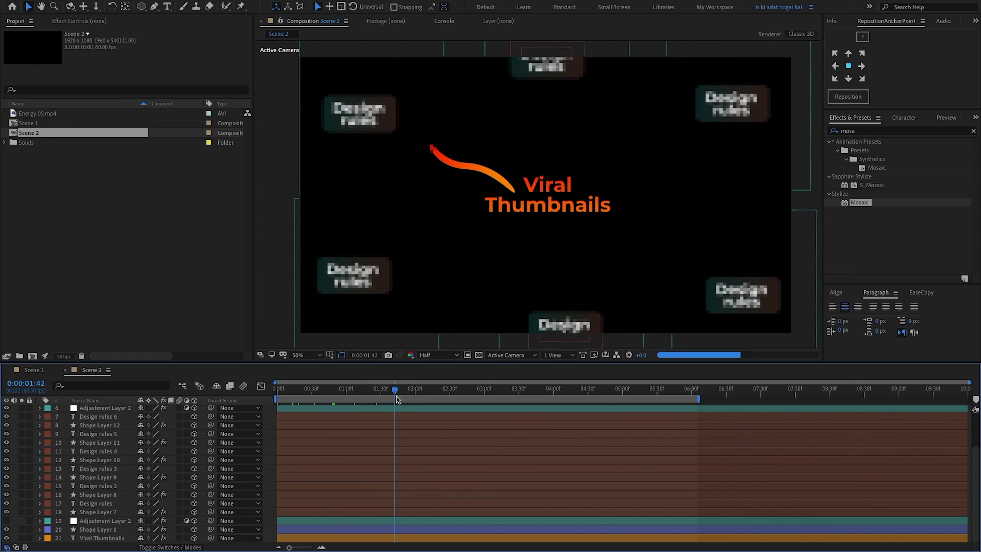
left_click_drag(396, 397, 453, 417)
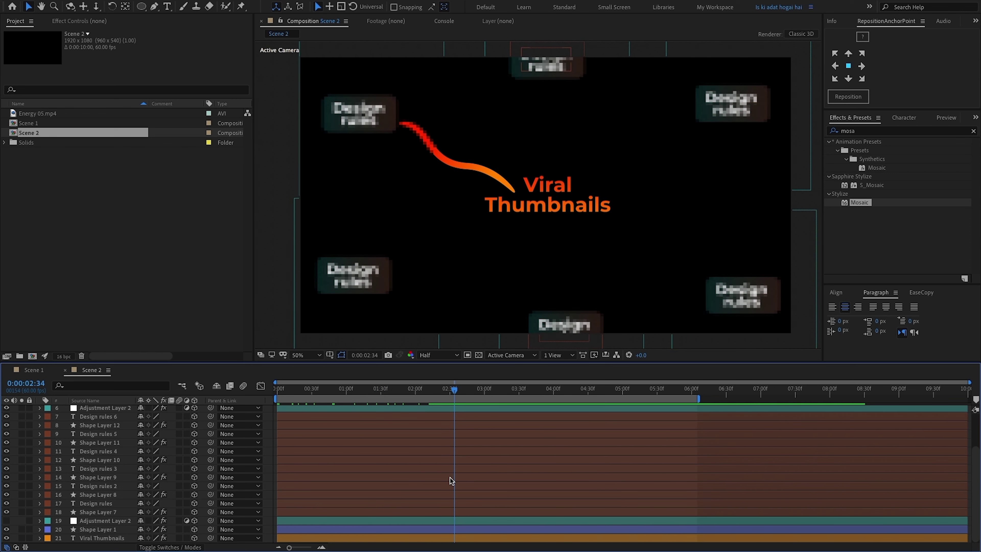
- Delete the upper-left box's adjustment layer and apply Mosaic with 103 horizontal and 88 vertical blocks to its Design rules text
scroll(441, 457, "up", 3)
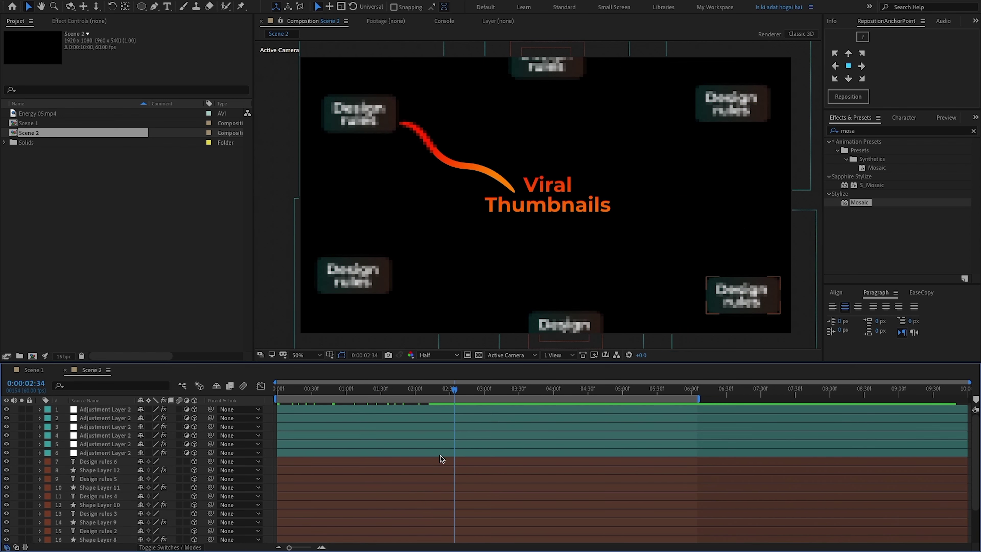
left_click(457, 452)
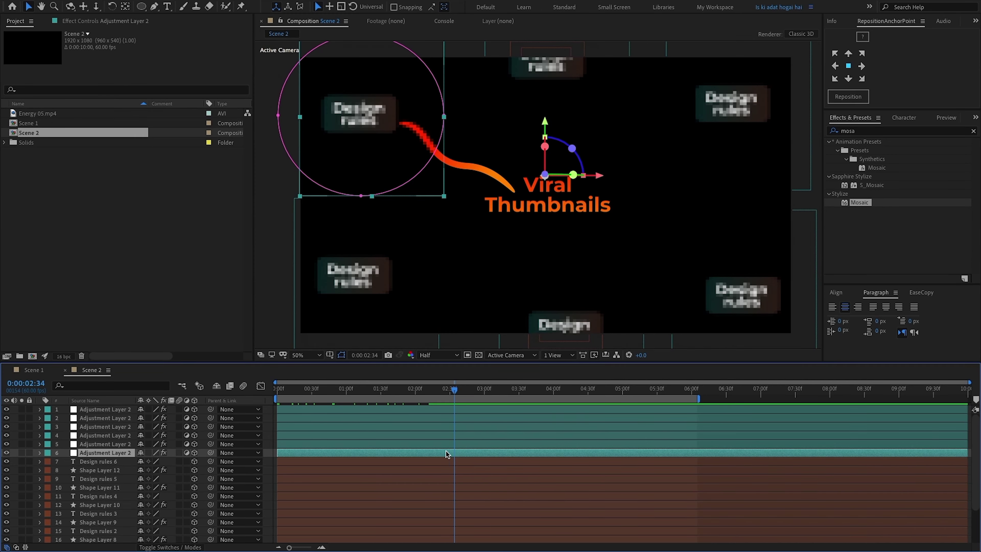
key("Delete")
left_click(363, 120)
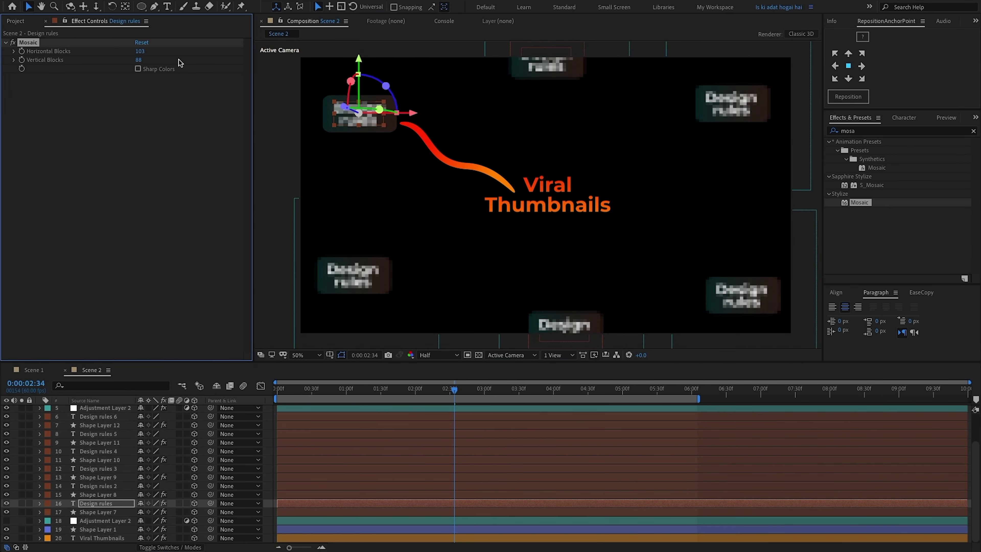
- Add a one-node camera with the 28mm preset to Scene 2
key("ctrl+alt+shift+c")
left_click(421, 196)
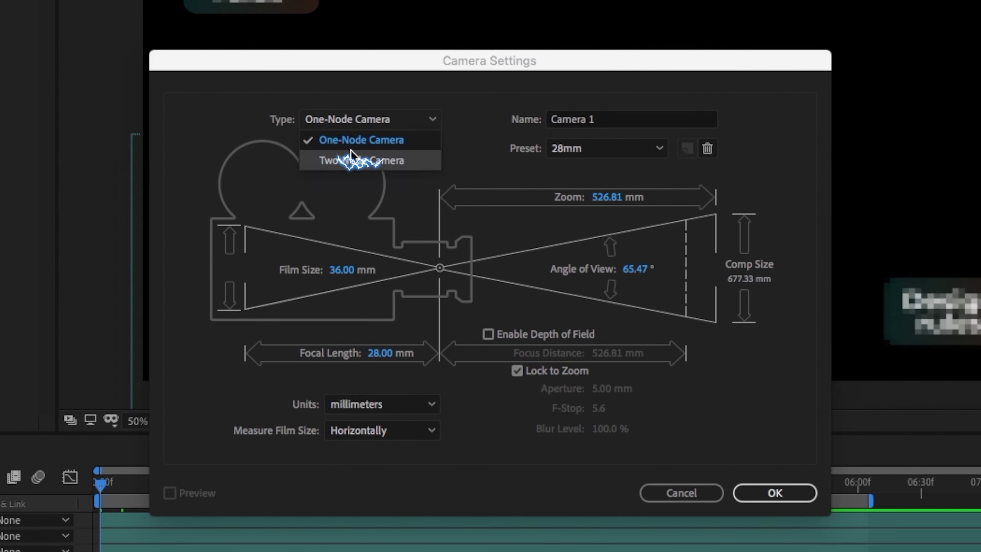
left_click(386, 144)
left_click(776, 493)
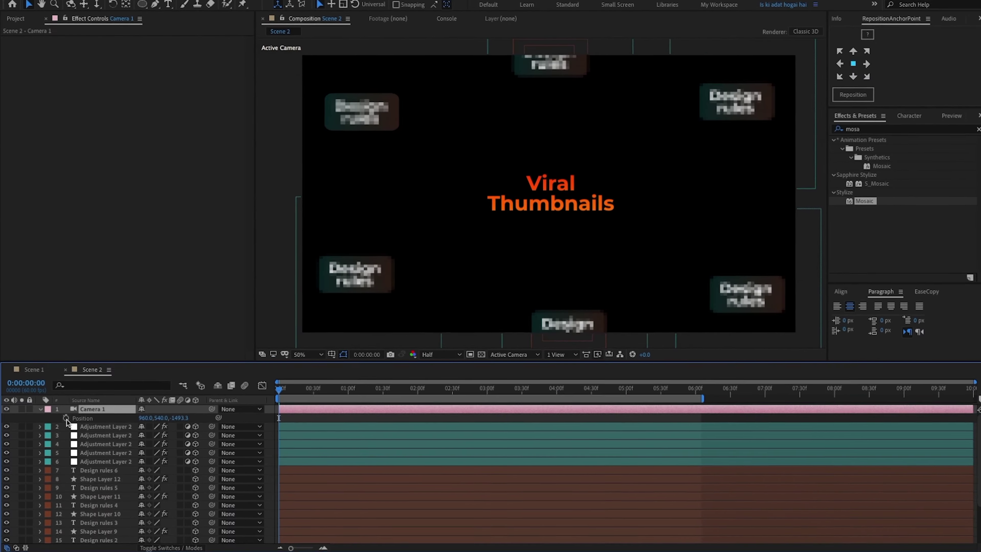
- Keyframe the camera's Position at 960, 540, -733.3 at 0:00:00:00 and at 240, 243, -733.3 at 0:00:02:46
key("alt+shift+p")
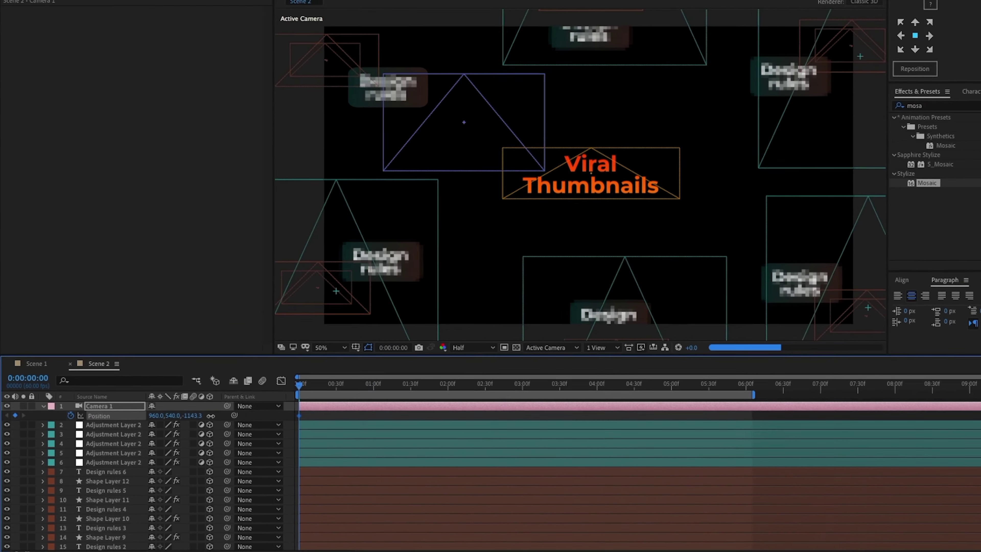
left_click_drag(392, 381, 471, 380)
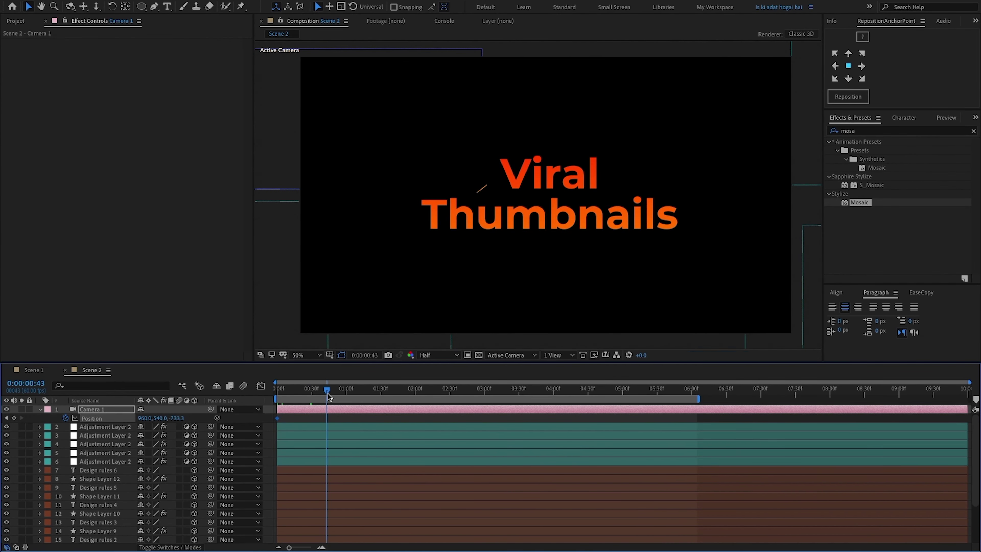
left_click_drag(328, 396, 419, 410)
mouse_move(159, 419)
left_mouse_down()
mouse_move(172, 420)
mouse_move(122, 419)
mouse_move(151, 418)
left_mouse_up()
key("ctrl+z")
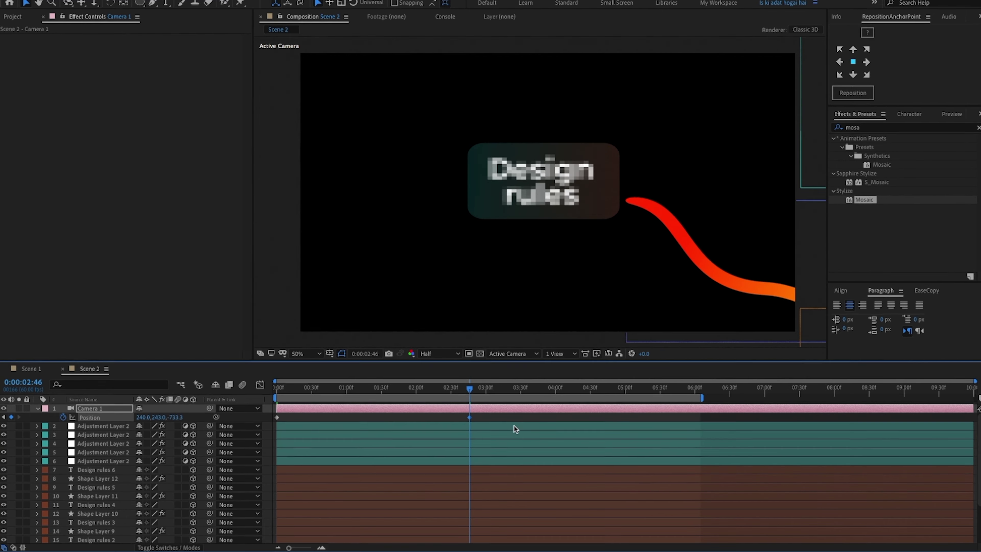
- Apply easing to both camera Position keyframes and preview the move to the upper-left Design rules box
left_click_drag(495, 417, 299, 421)
left_click_drag(281, 360, 236, 362)
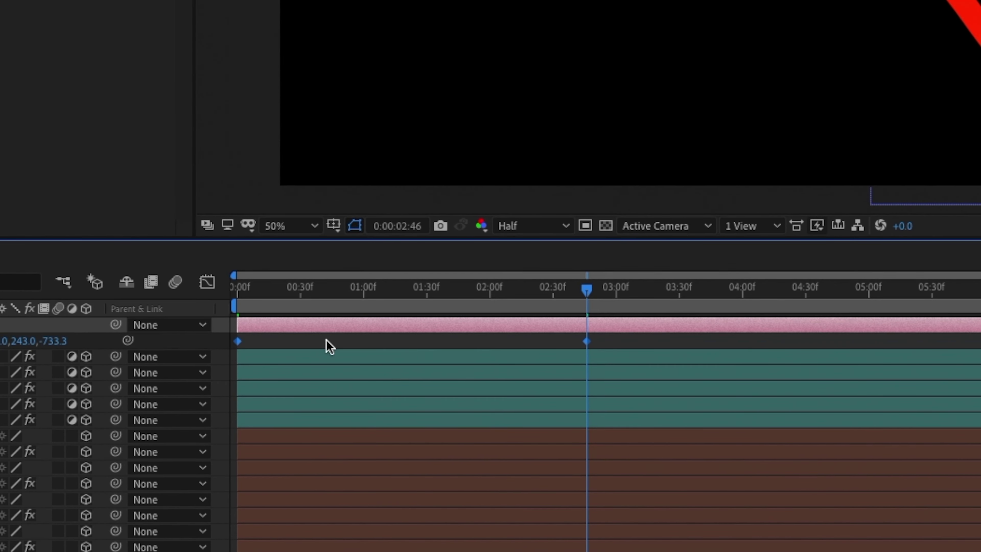
left_click_drag(237, 290, 351, 292)
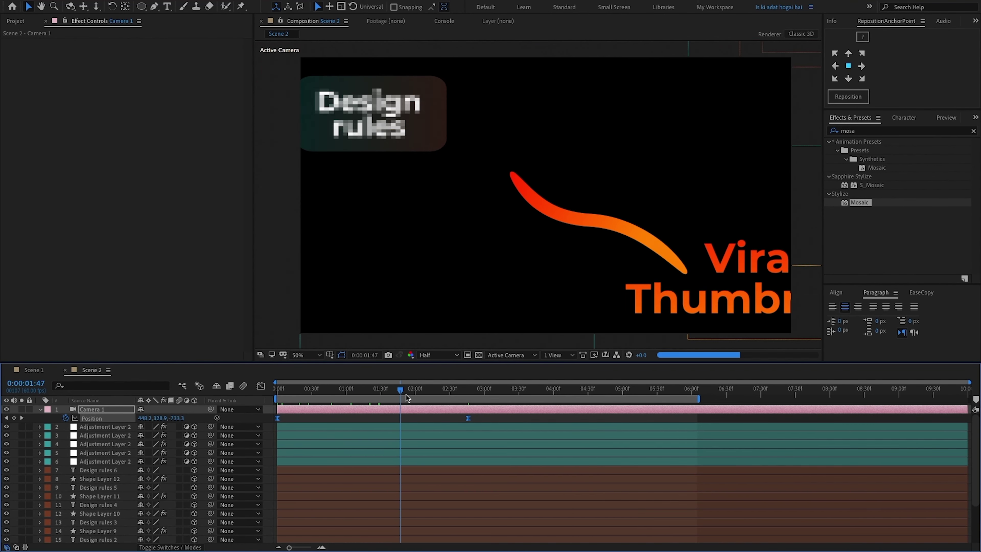
left_click_drag(436, 397, 465, 398)
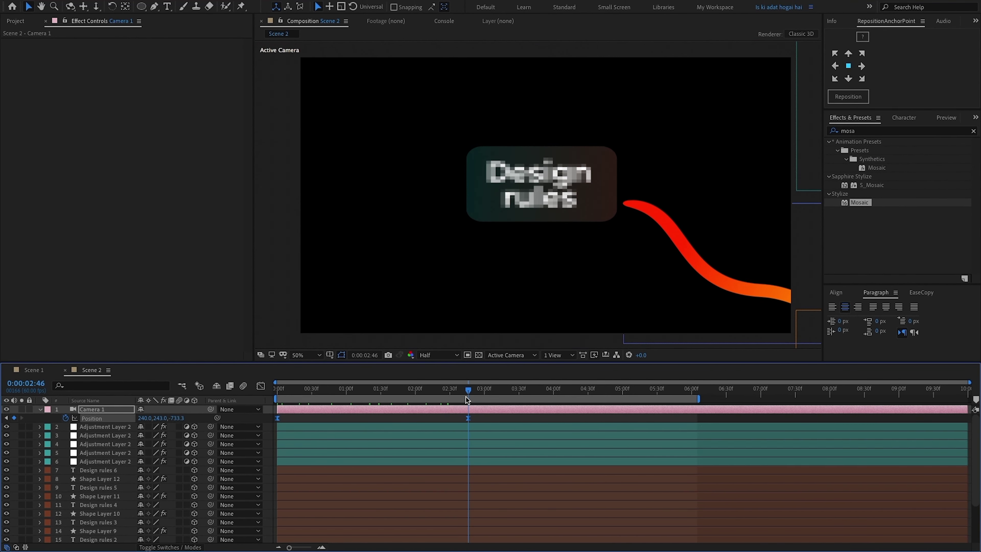
key("ctrl+0")
- Place Energy 05.mp4 below the camera layer, starting near 0:00:02:46, and set its blending mode to Screen
left_click(44, 115)
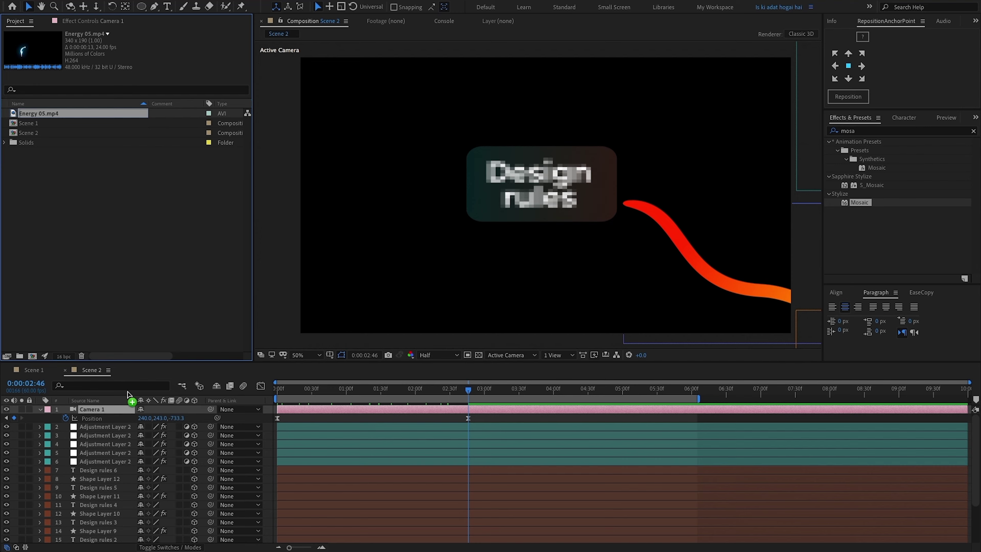
left_click_drag(121, 407, 120, 424)
left_click_drag(435, 423, 469, 425)
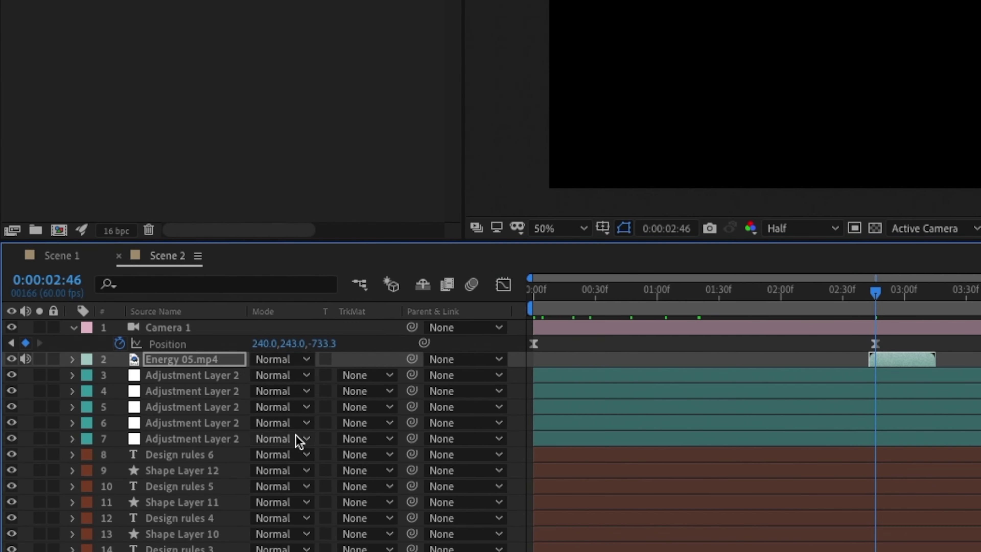
left_click(301, 360)
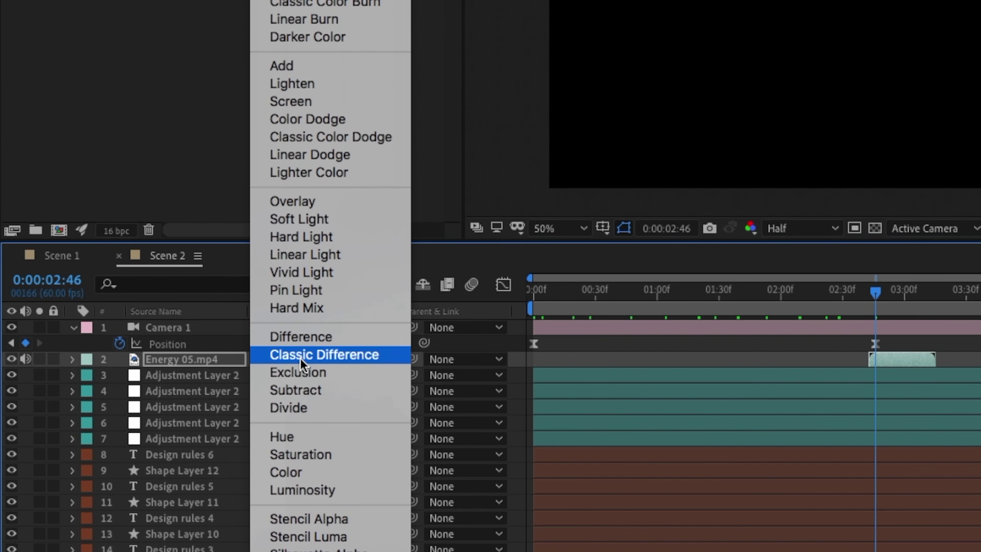
left_click(324, 101)
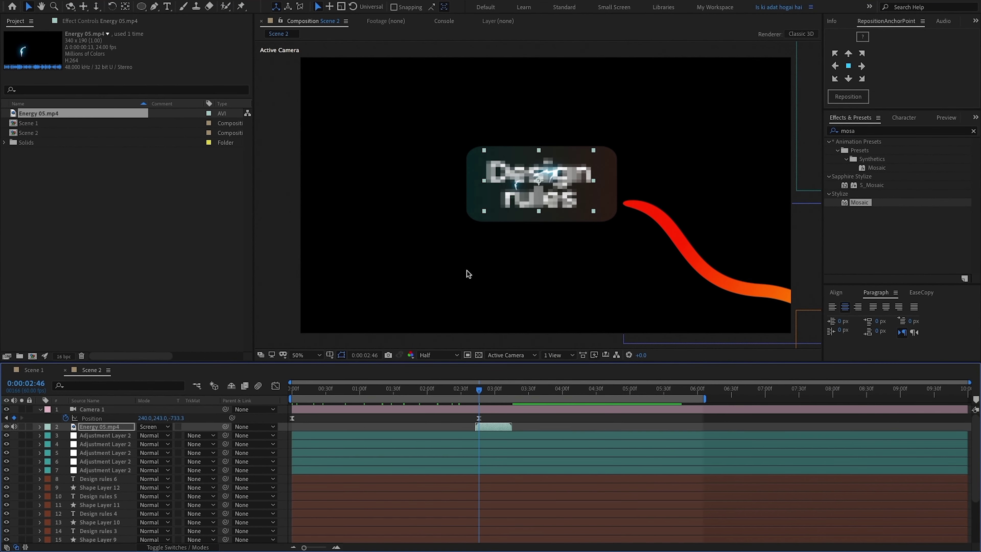
- Split the upper-left box's Design rules text layer at 0:00:03:10
left_click(494, 390)
left_click_drag(494, 392, 506, 393)
scroll(506, 426, "down", 5)
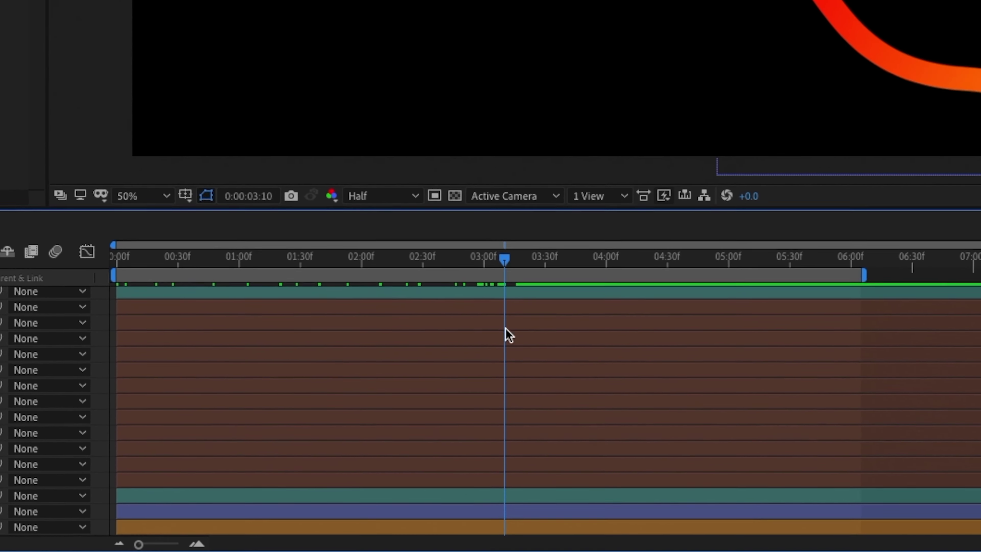
left_click(546, 503)
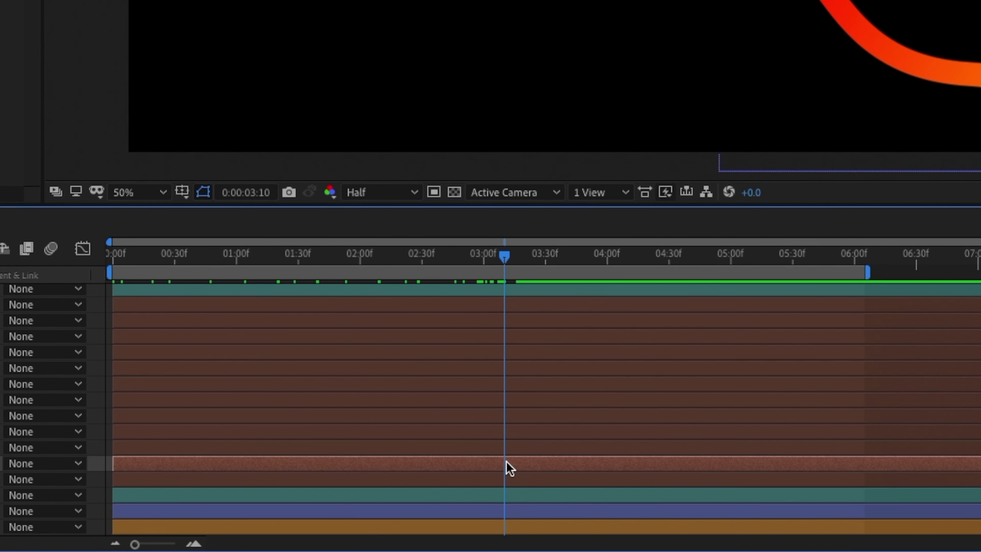
key("ctrl+shift+d")
- Delete the Mosaic effect from the later part of the split Design rules text
left_click_drag(514, 256, 526, 255)
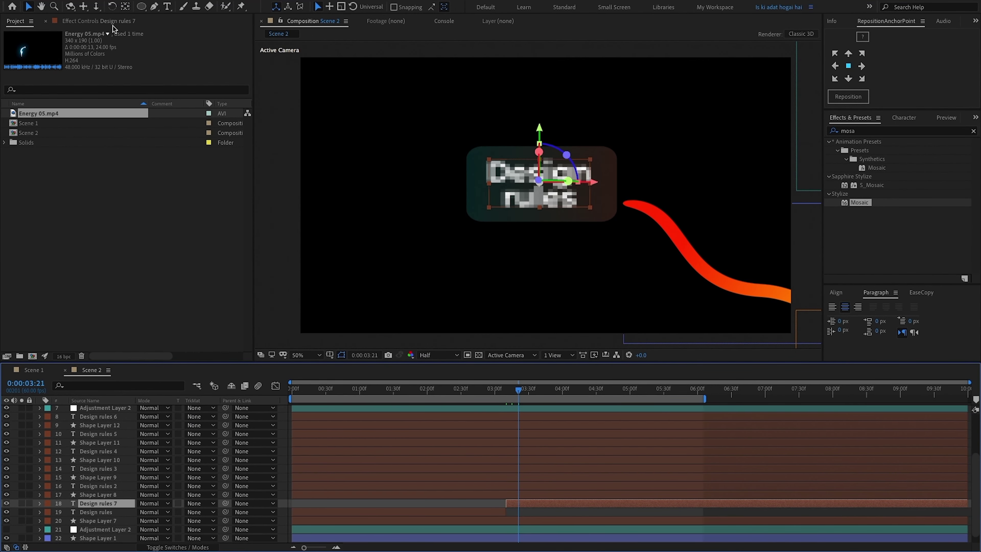
left_click(113, 26)
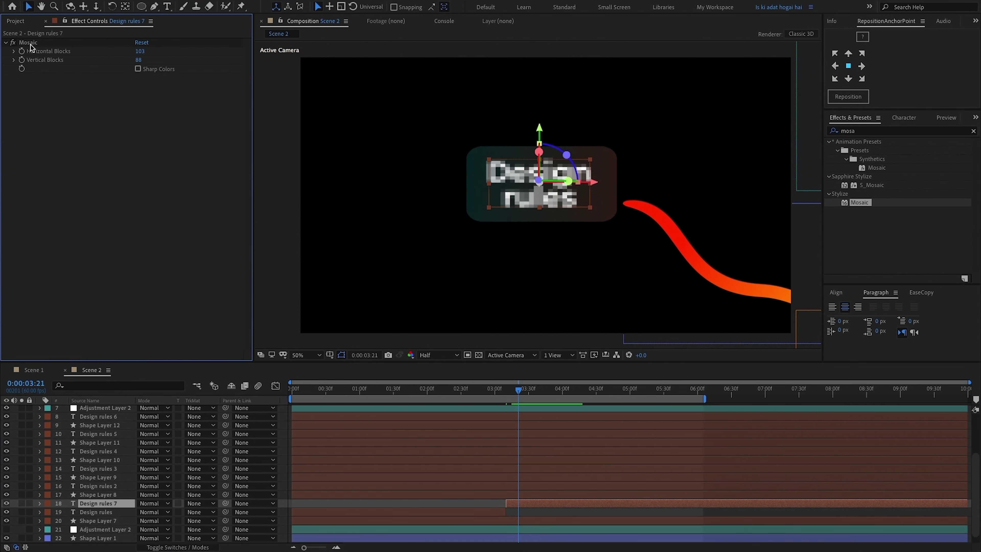
key("Delete")
scroll(338, 409, "up", 3)
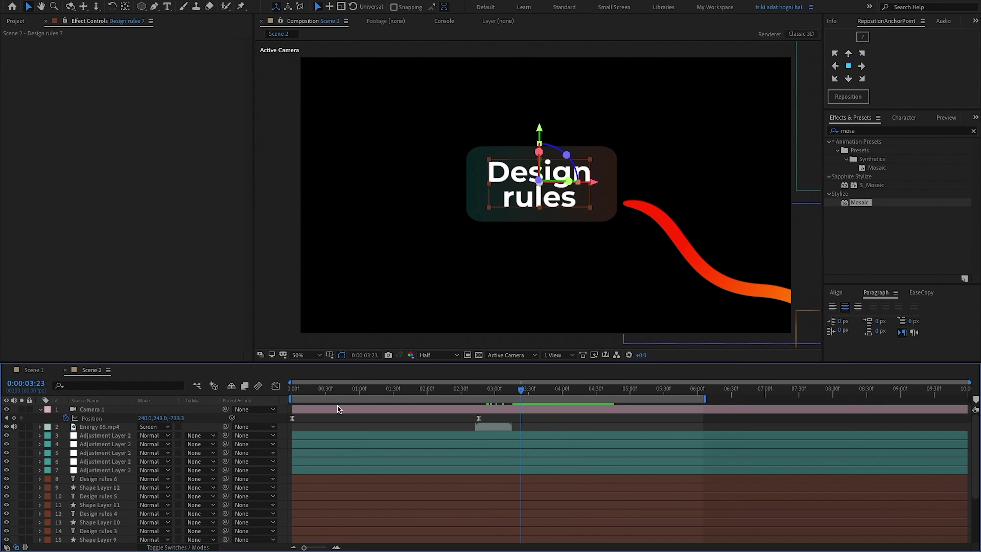
- Draw a curved line just left of the Design rules box with the Pen tool, using no fill and a 15 px white stroke
left_click(312, 263)
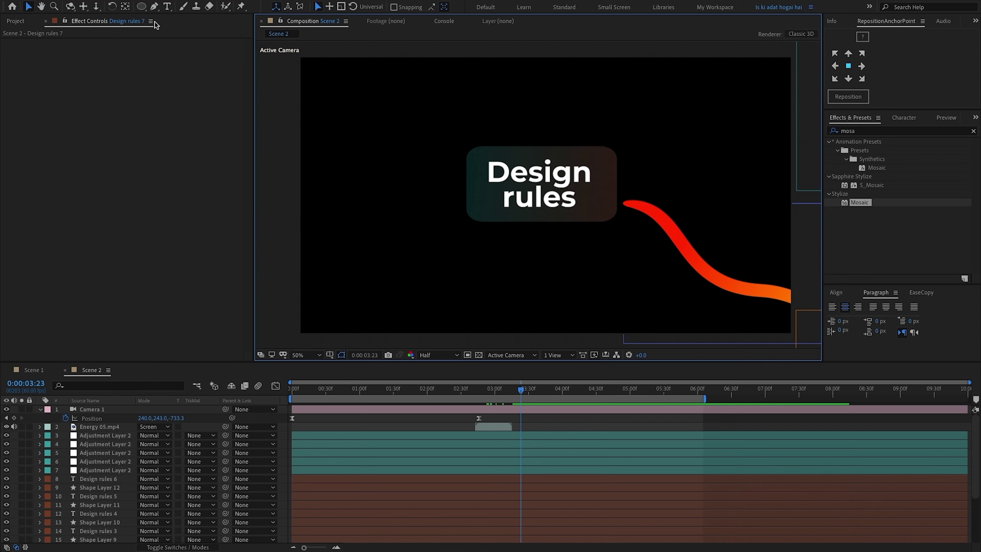
left_click(154, 7)
left_click(307, 7)
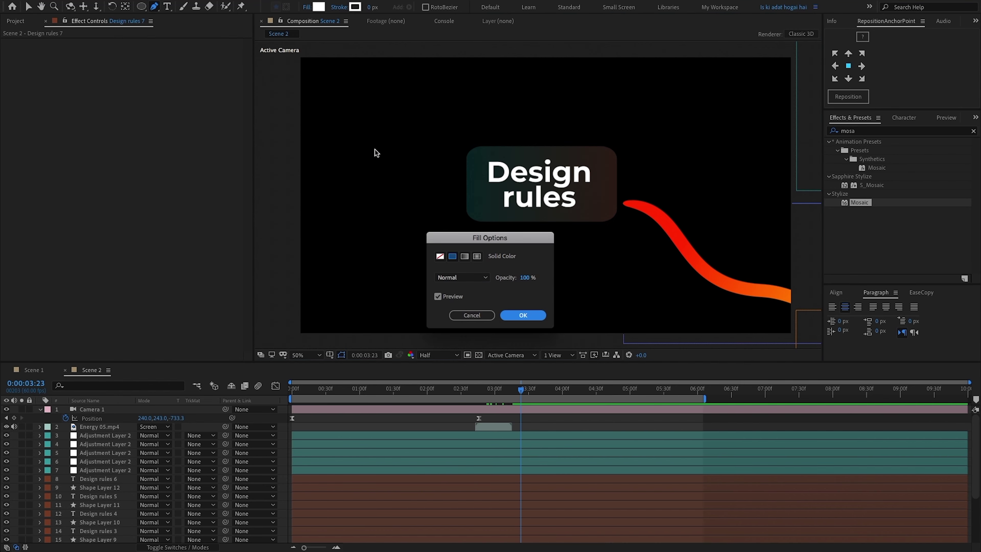
left_click(520, 317)
left_click_drag(370, 9, 378, 10)
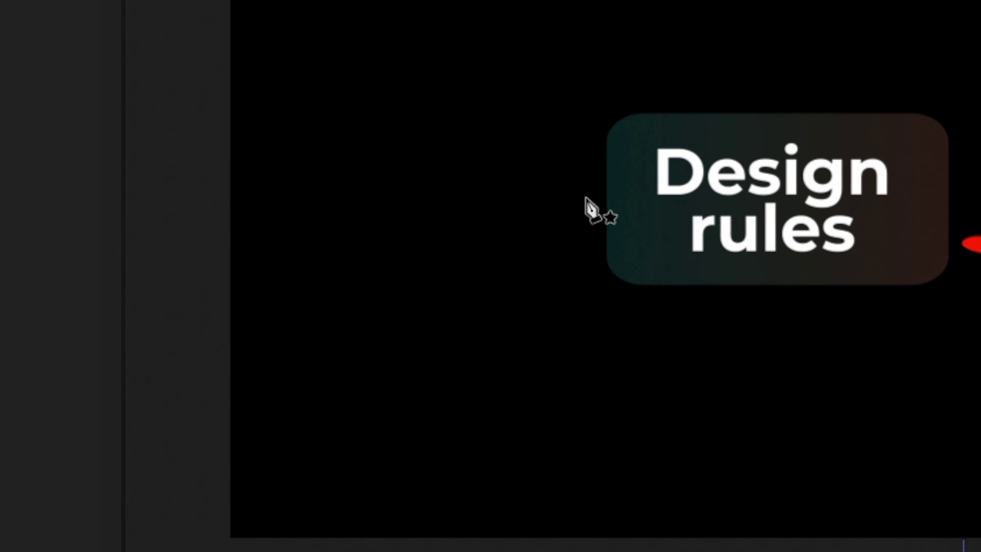
left_click(720, 415)
left_click_drag(511, 433, 442, 508)
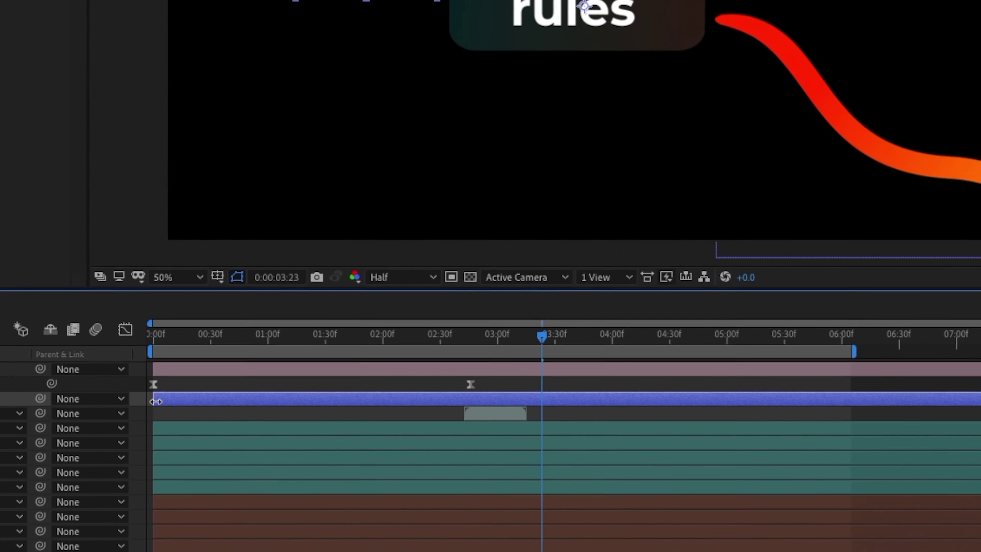
- Trim the curved line's layer to start near the Design rules text split and expand its contents
left_click_drag(293, 426, 504, 426)
left_click_drag(520, 390, 500, 391)
left_click_drag(518, 325, 533, 326)
left_click(40, 427)
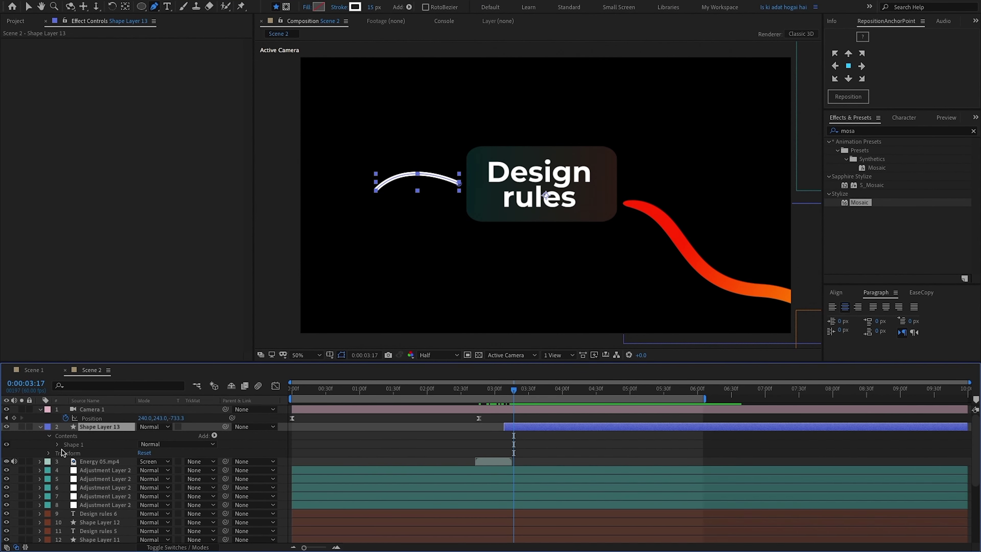
- Add a Trim Paths operator to the curved line's shape layer
left_click(58, 444)
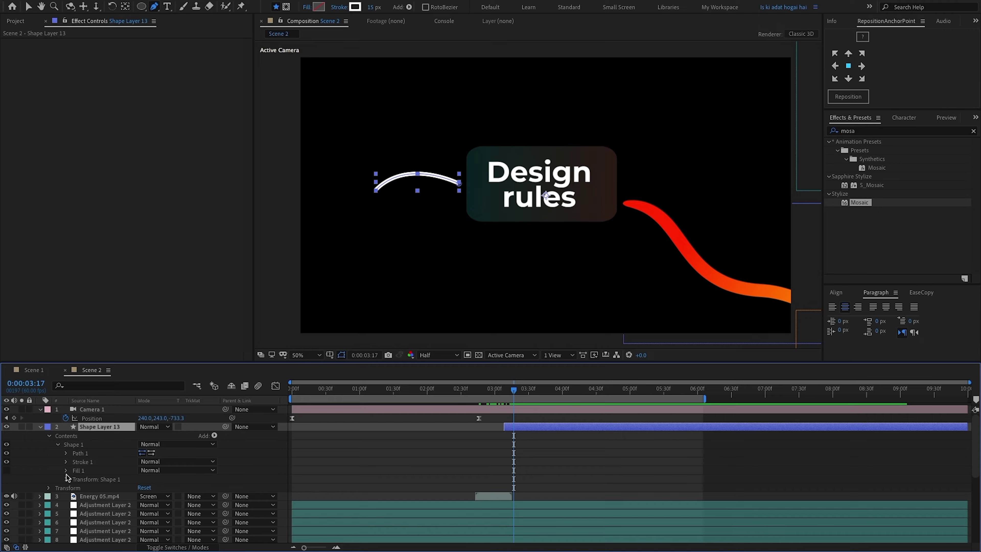
left_click(58, 444)
left_click(214, 436)
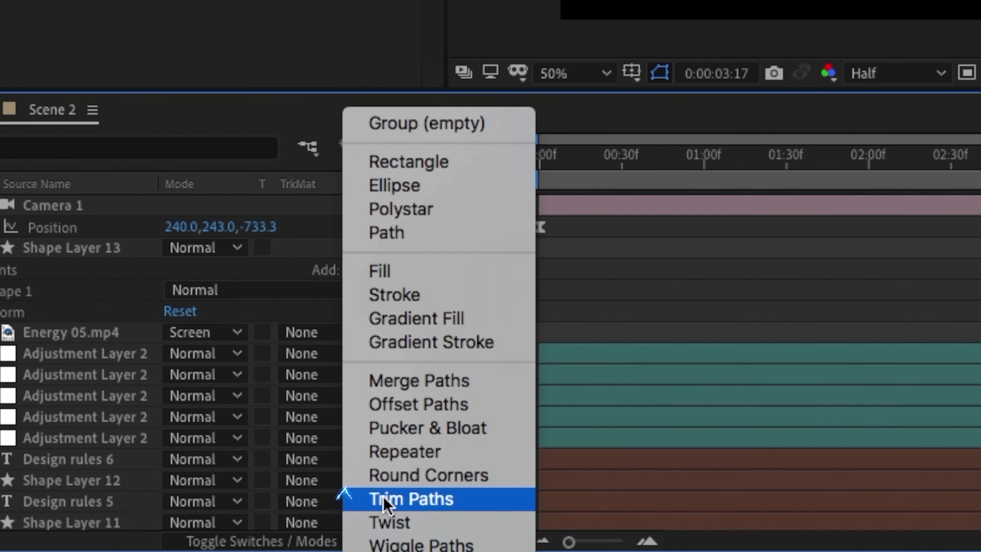
left_click(385, 501)
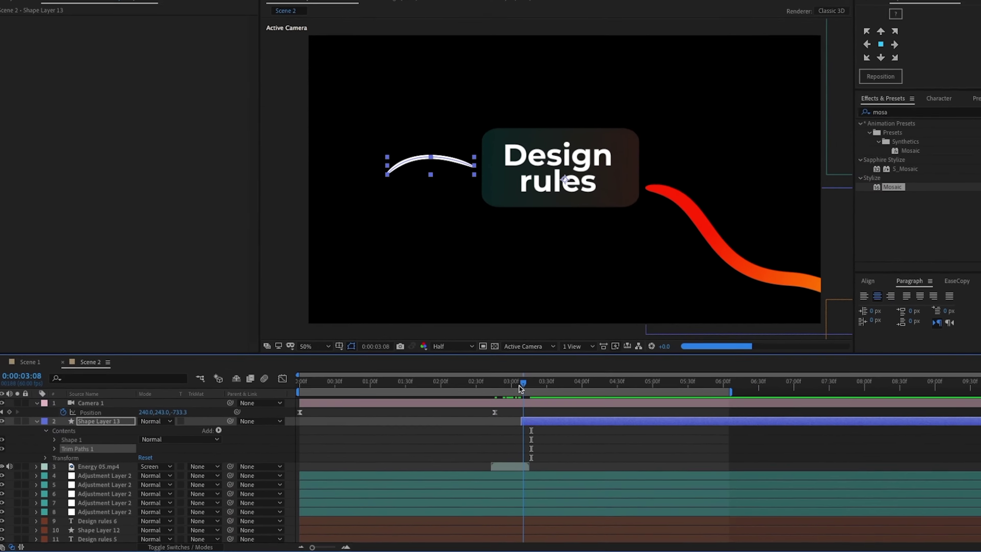
- Keyframe the curved line's Trim Paths End from 0% at 0:00:03:08 to 100% at 0:00:03:24 with Easy Ease
left_click(502, 393)
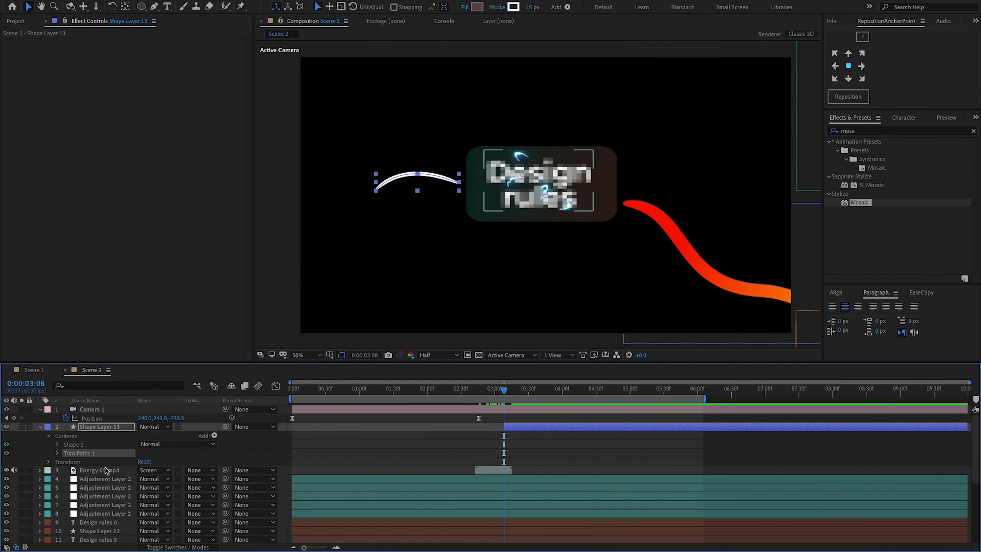
left_click(57, 453)
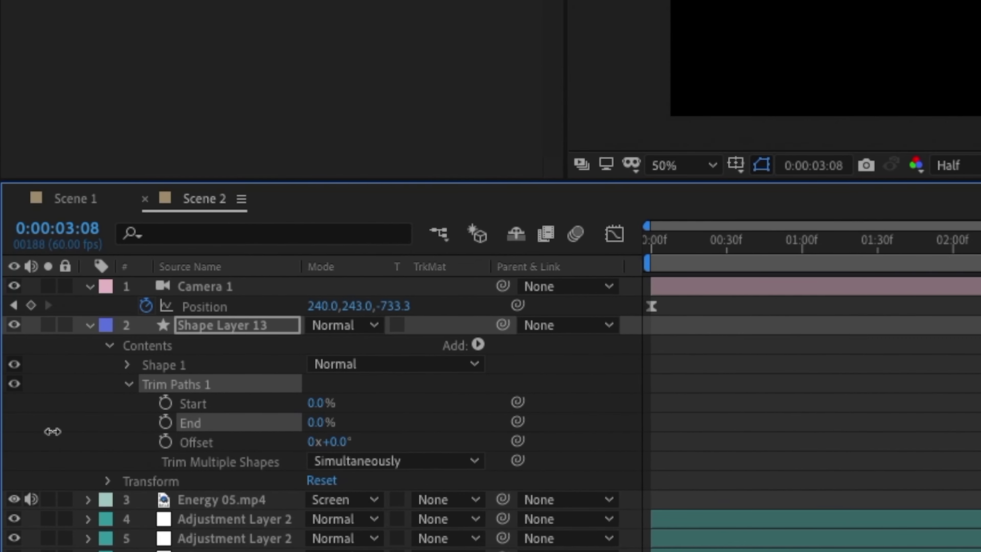
mouse_move(520, 397)
left_mouse_down()
mouse_move(541, 397)
mouse_move(513, 398)
mouse_move(521, 398)
left_mouse_up()
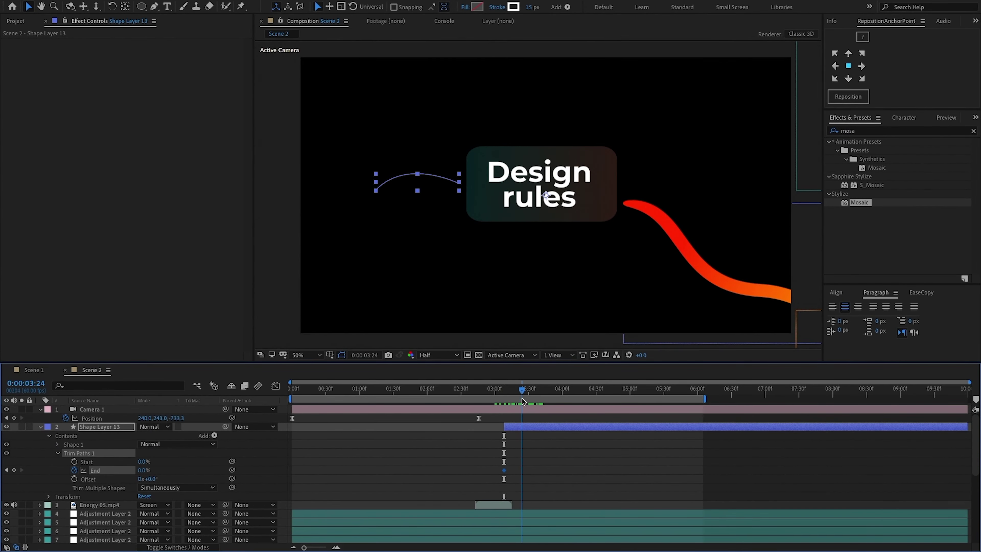
left_click_drag(149, 471, 172, 470)
left_click_drag(539, 472, 491, 464)
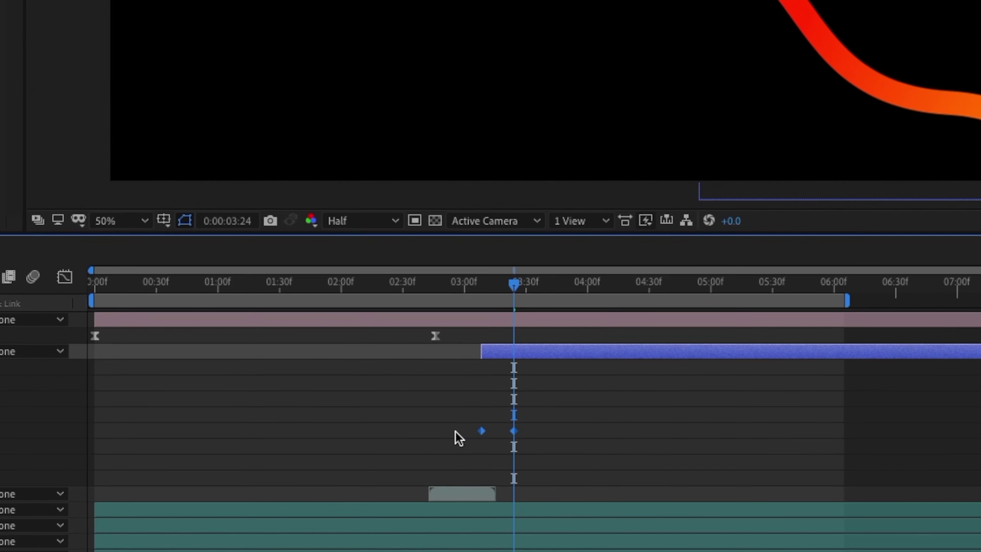
key("F9")
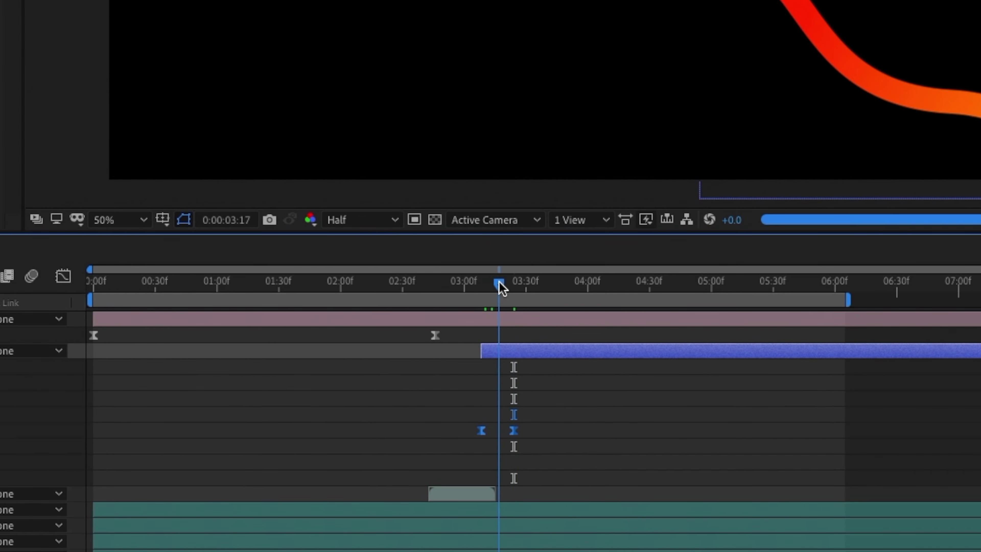
left_click_drag(499, 286, 543, 285)
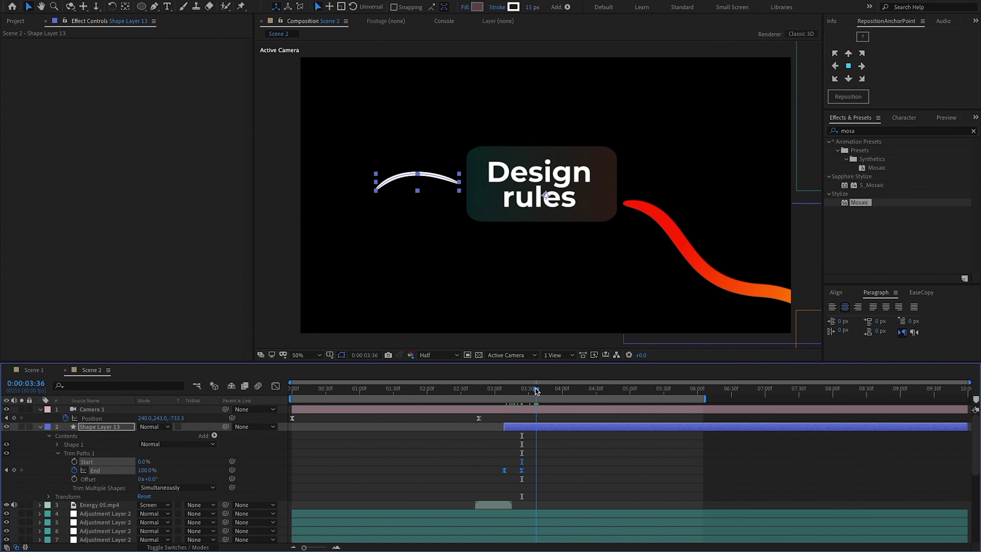
left_click(40, 427)
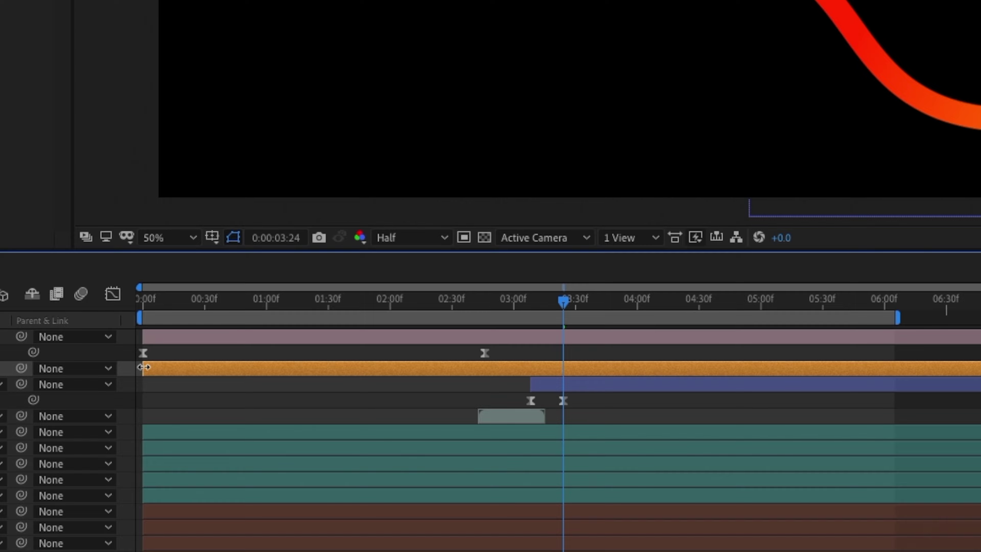
- Trim the Layout text layer to start at 0:00:03:24 and animate its reveal with the Typewriter preset
left_click_drag(143, 367, 564, 368)
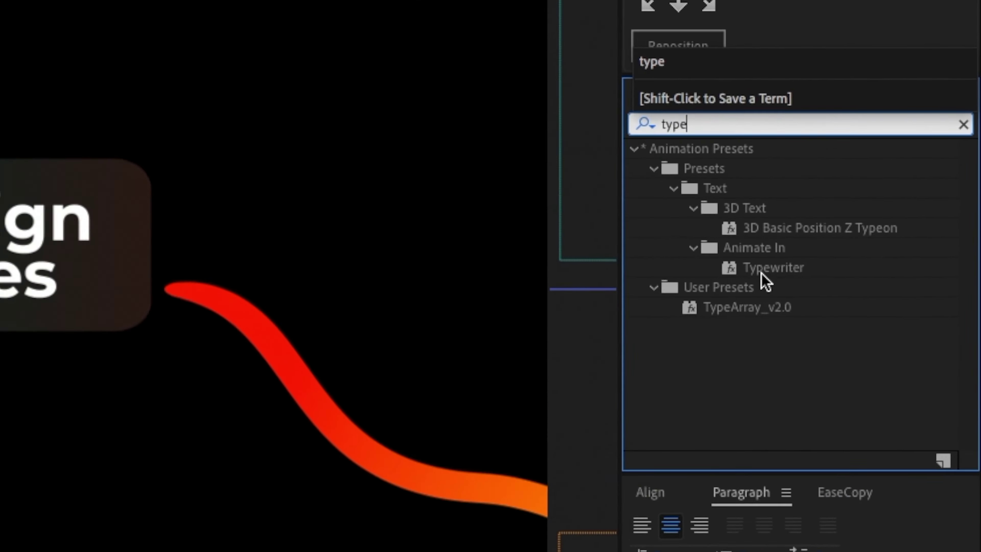
left_click(881, 196)
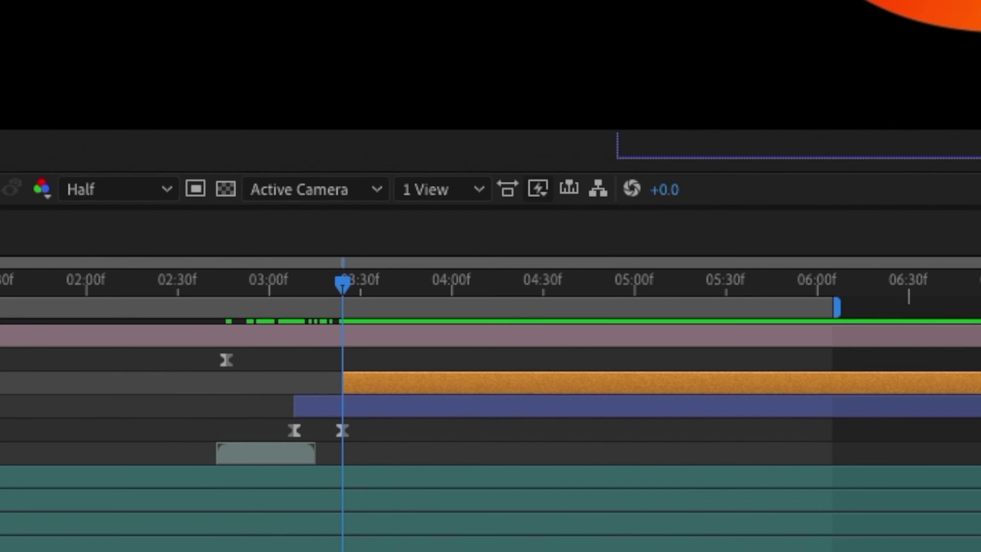
left_click_drag(735, 293, 501, 447)
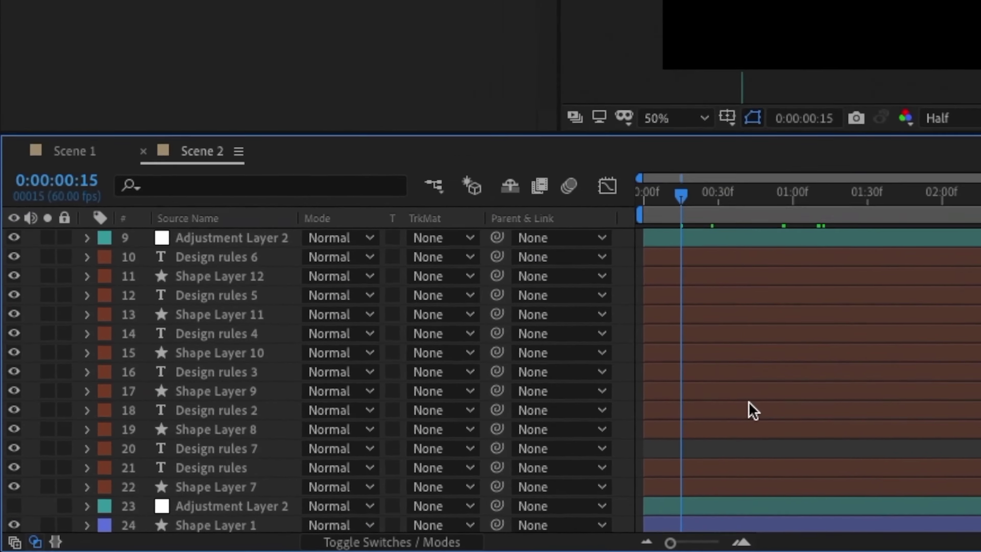
- Copy the Deep Glow effect from the adjustment layer onto the curved line's shape layer
scroll(344, 489, "down", 1)
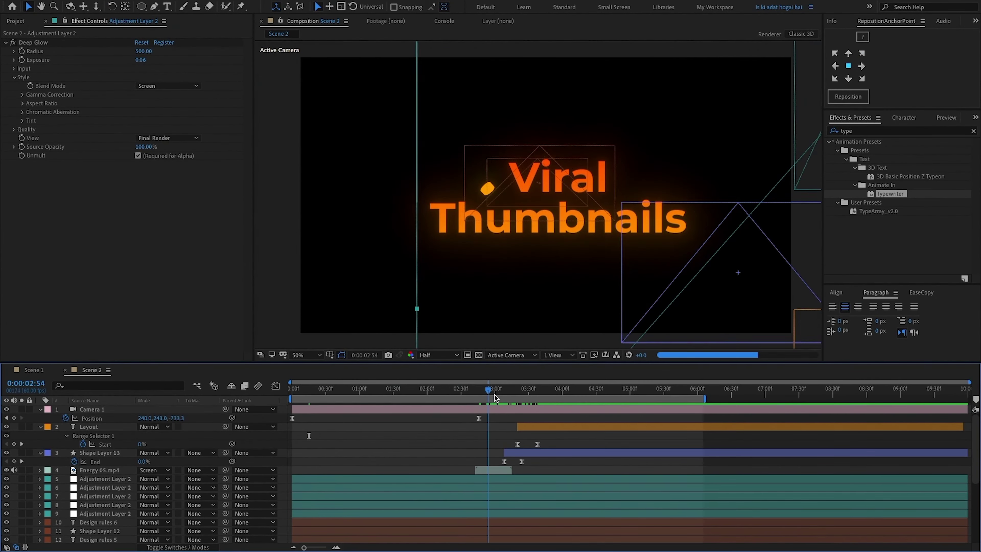
left_click_drag(494, 395, 550, 393)
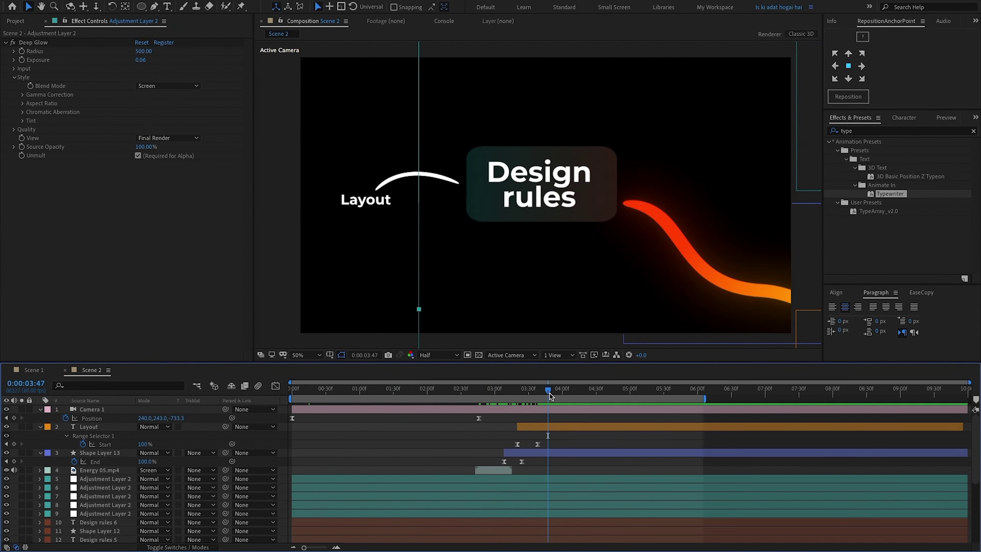
left_click(561, 454)
key("ctrl+v")
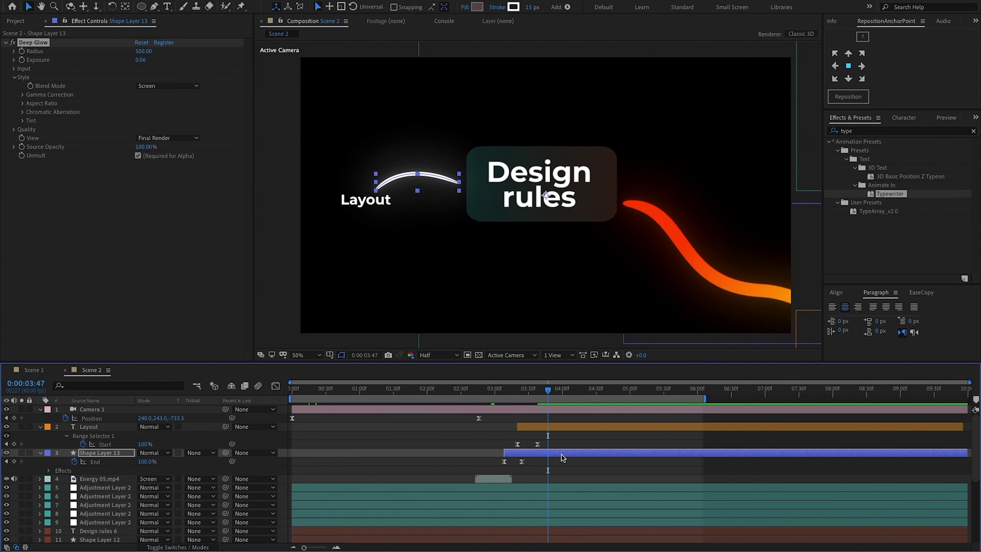